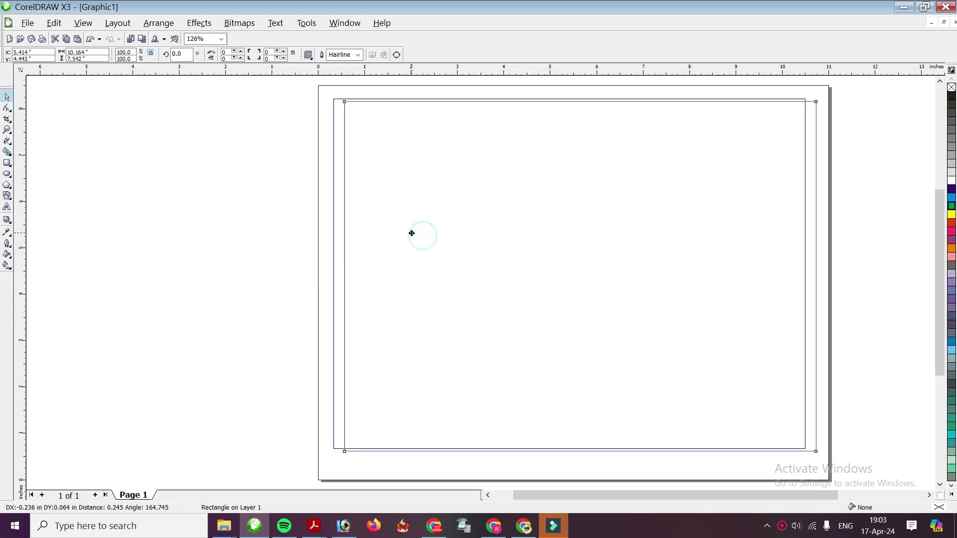
Step: Widen the page rectangle to about 10.45 in and fill it with black
drag(808, 273, 821, 273)
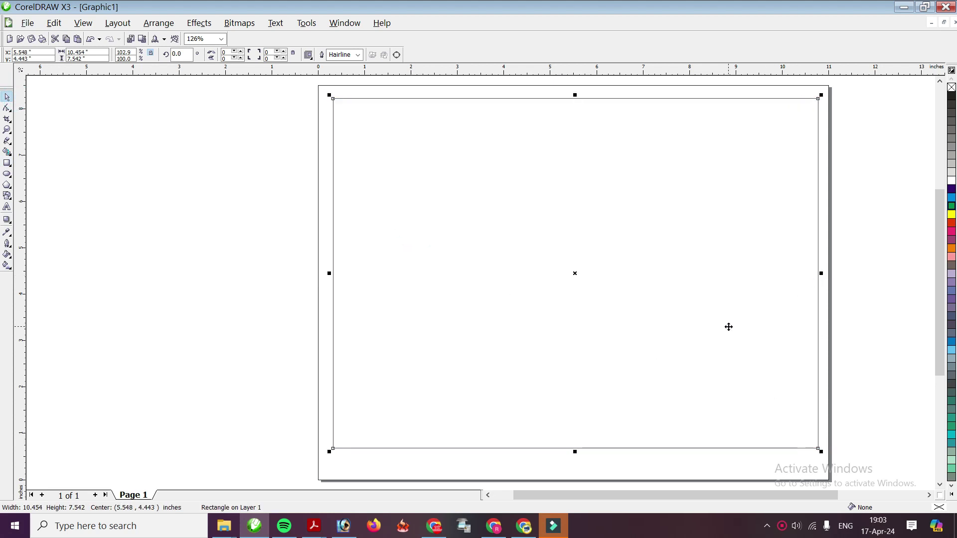
click(951, 97)
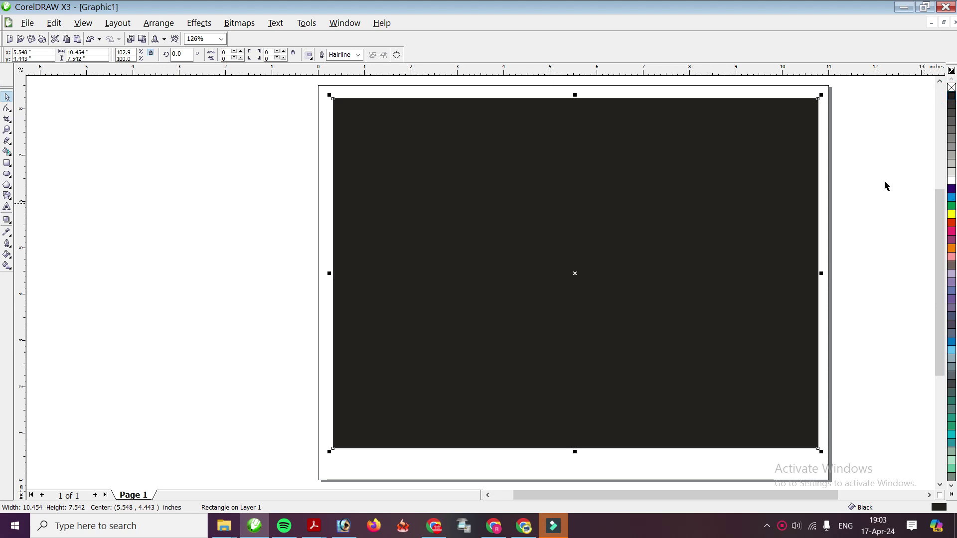
click(952, 99)
click(633, 21)
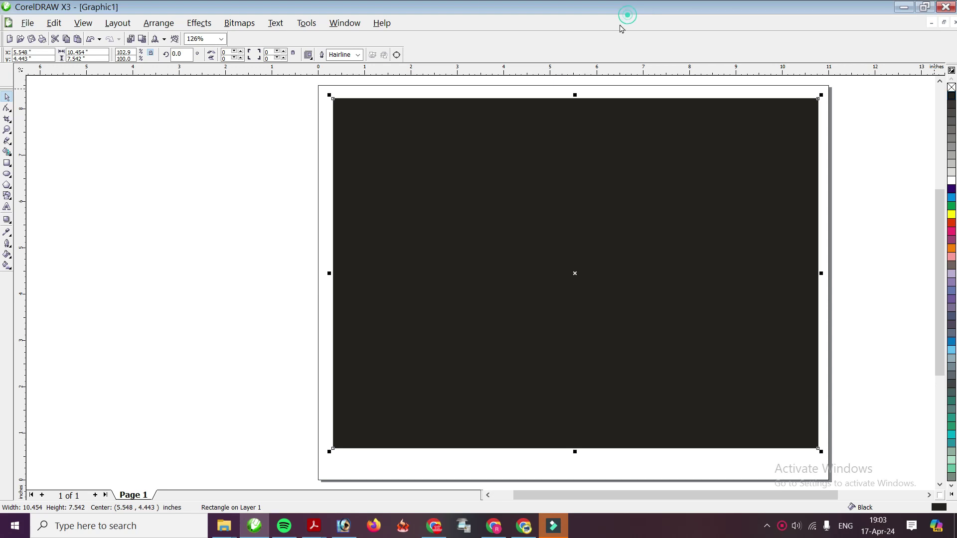
Step: Start an artistic text object in the upper-left area of the black rectangle
click(7, 207)
click(377, 201)
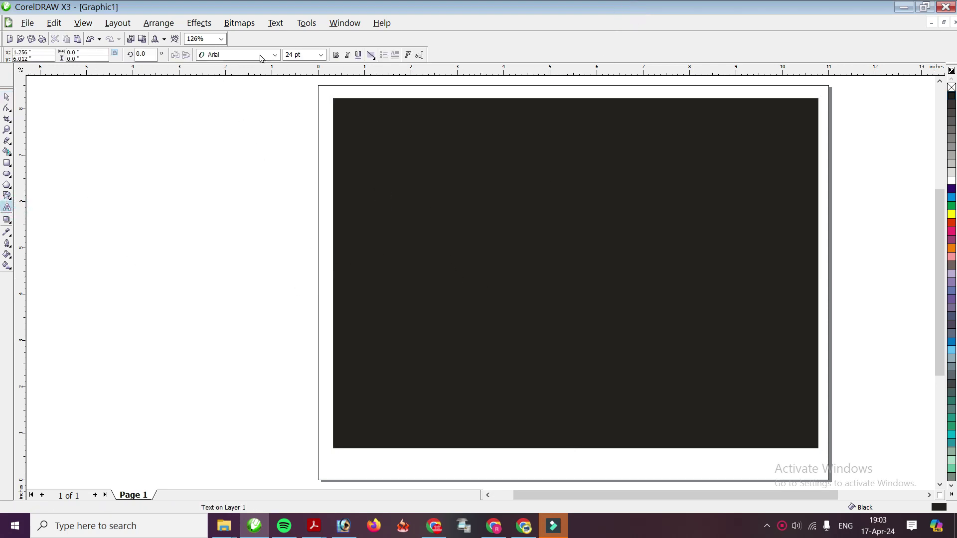
click(322, 57)
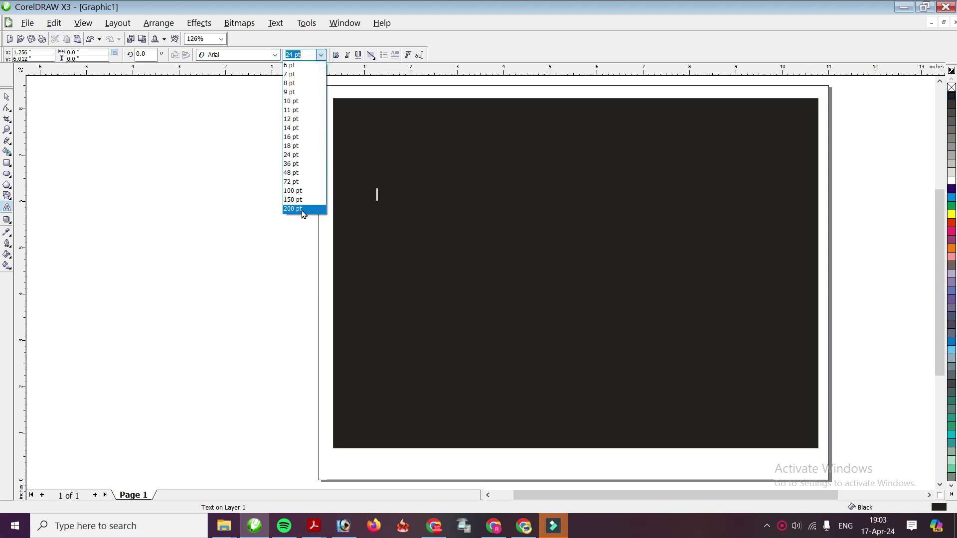
click(305, 192)
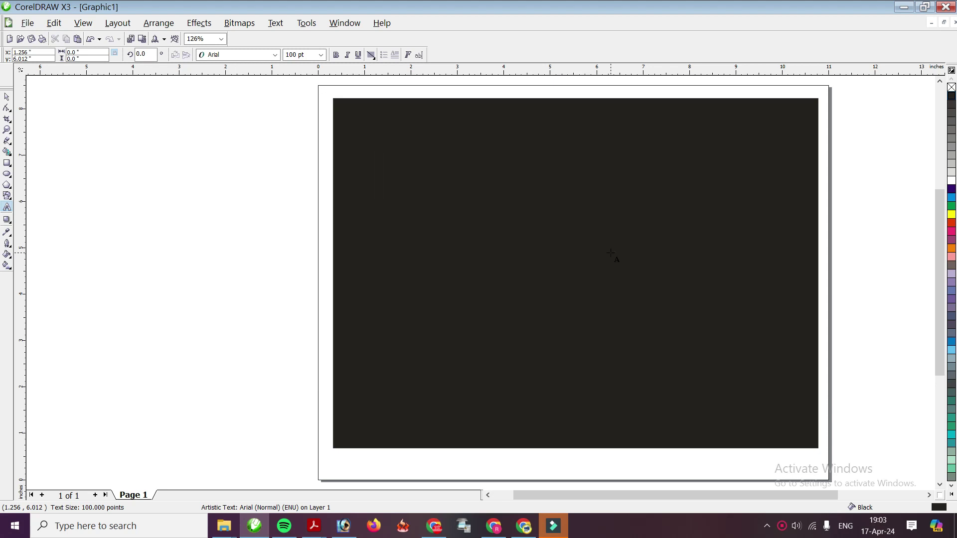
text(WELC)
key(BackSpace)
key(BackSpace)
key(BackSpace)
key(BackSpace)
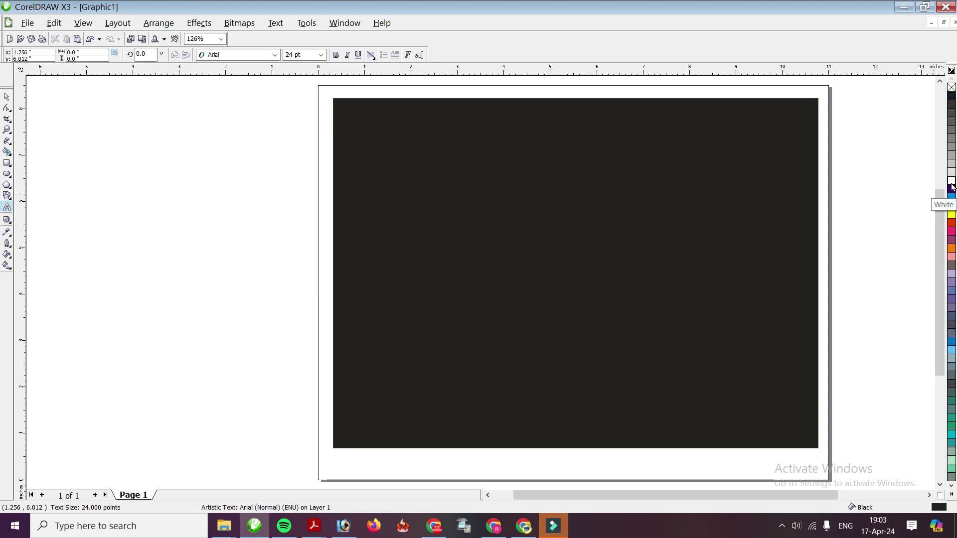
Step: Set the text to 100 pt with a white fill and enter the word WELCOME
click(321, 55)
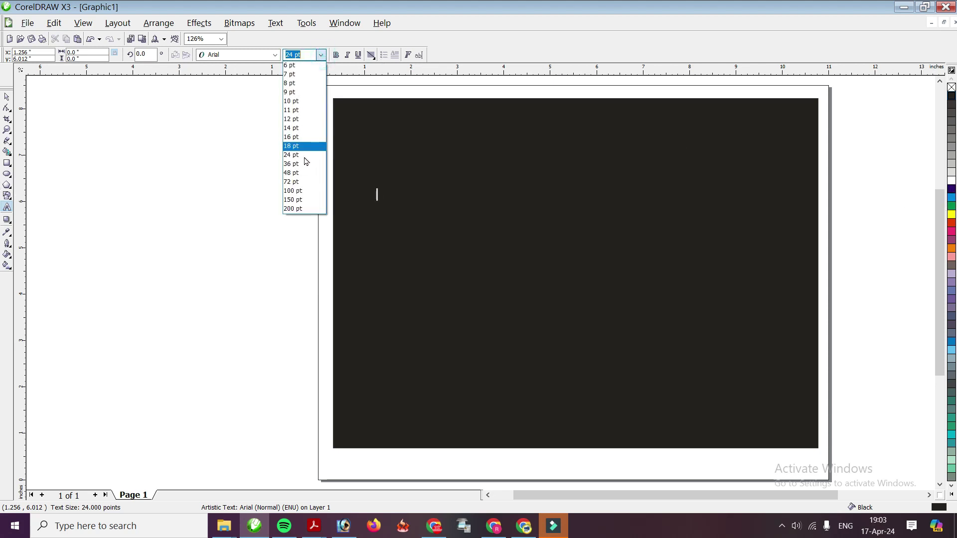
click(293, 191)
click(952, 181)
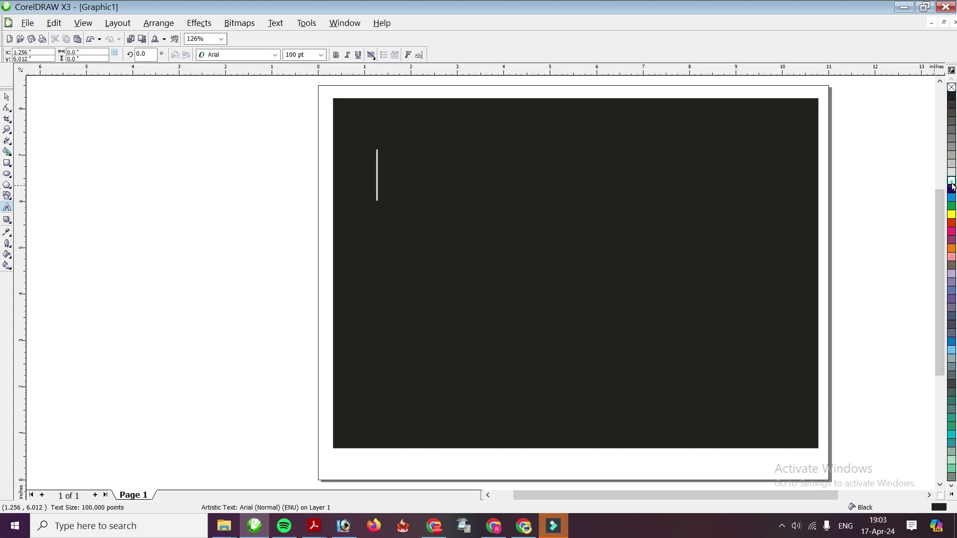
text(WEL)
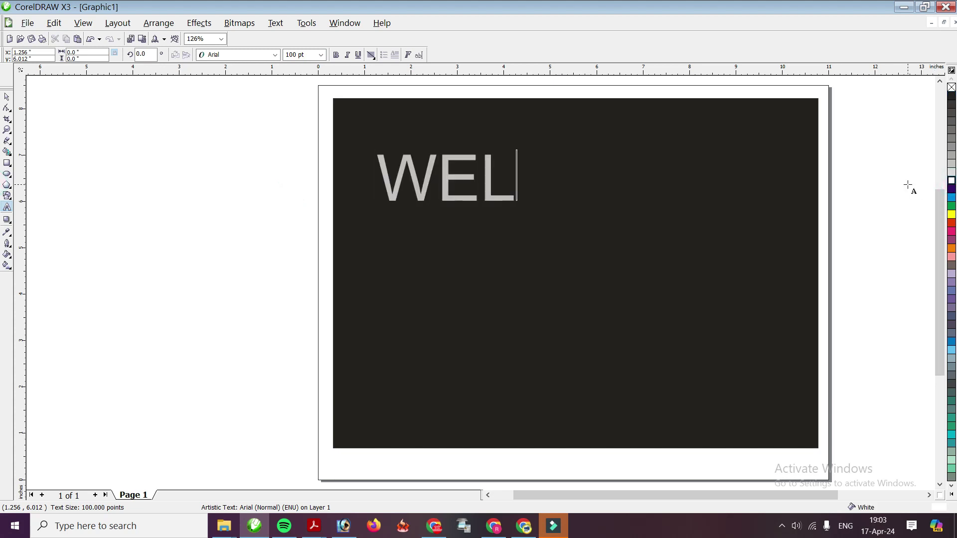
text(COME)
key(Escape)
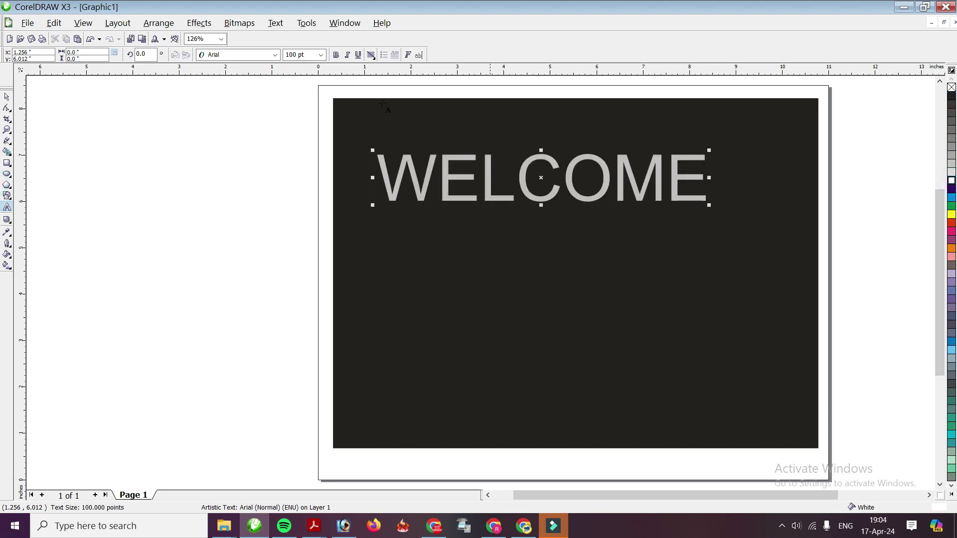
click(7, 96)
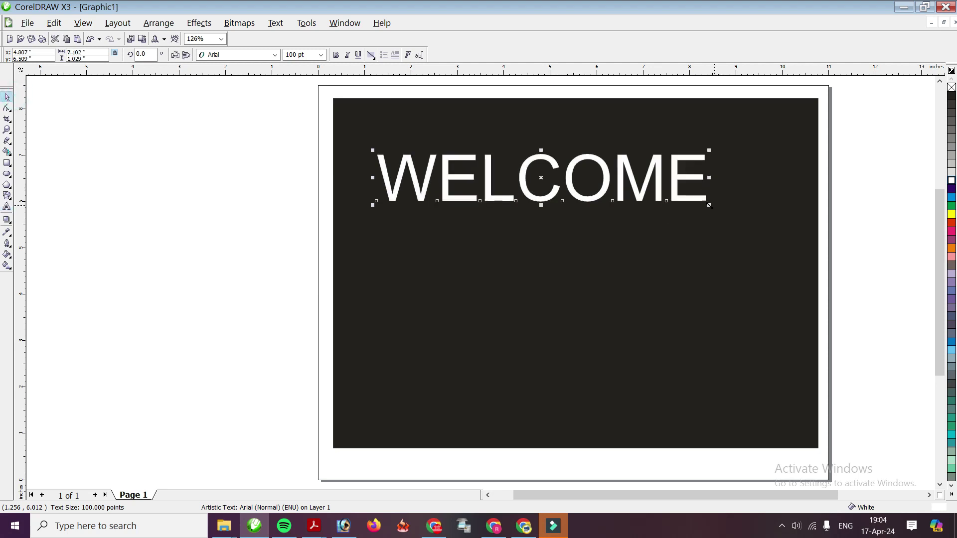
Step: Change the WELCOME text to Arial Black and shrink it to about 5.99 in wide near the rectangle's upper edge
click(274, 54)
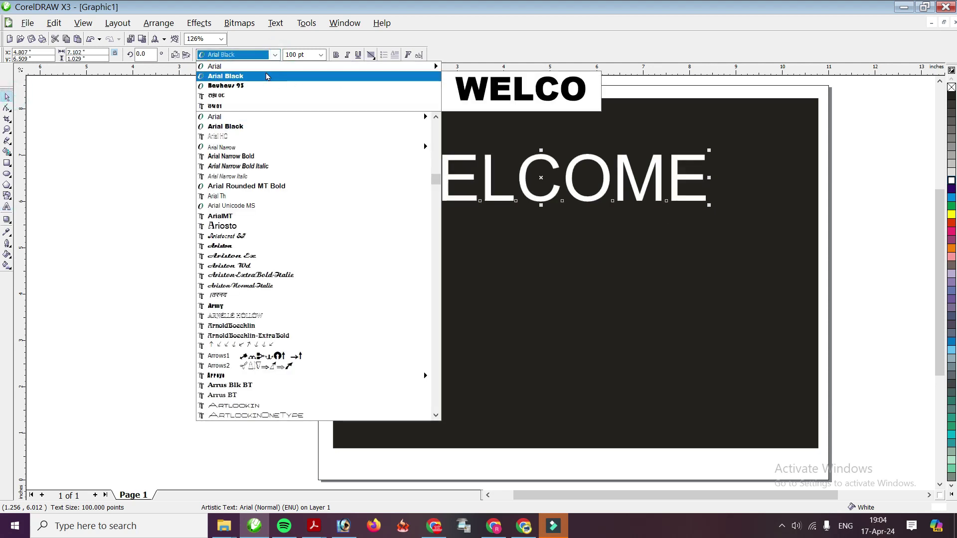
click(266, 76)
drag(741, 150, 704, 155)
drag(567, 173, 594, 148)
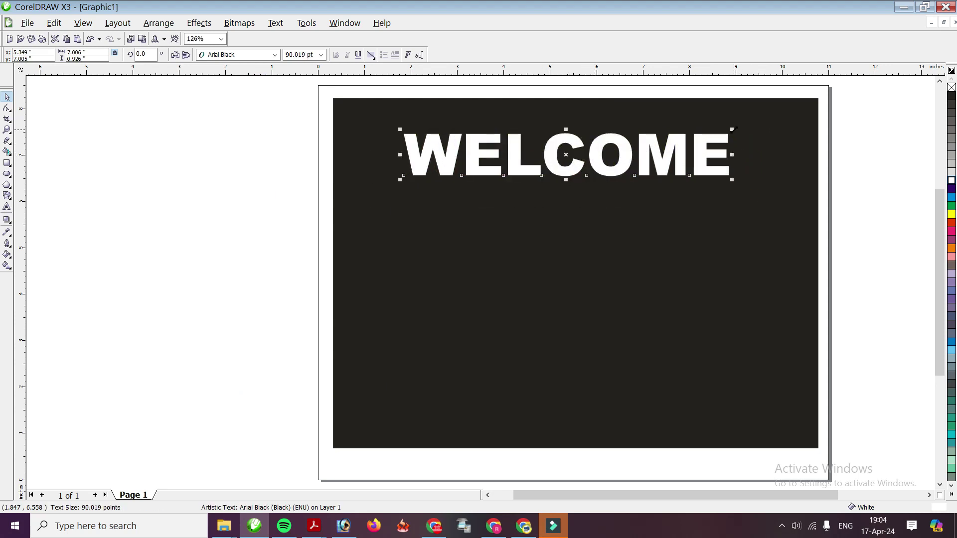
drag(732, 130, 685, 136)
drag(573, 157, 591, 152)
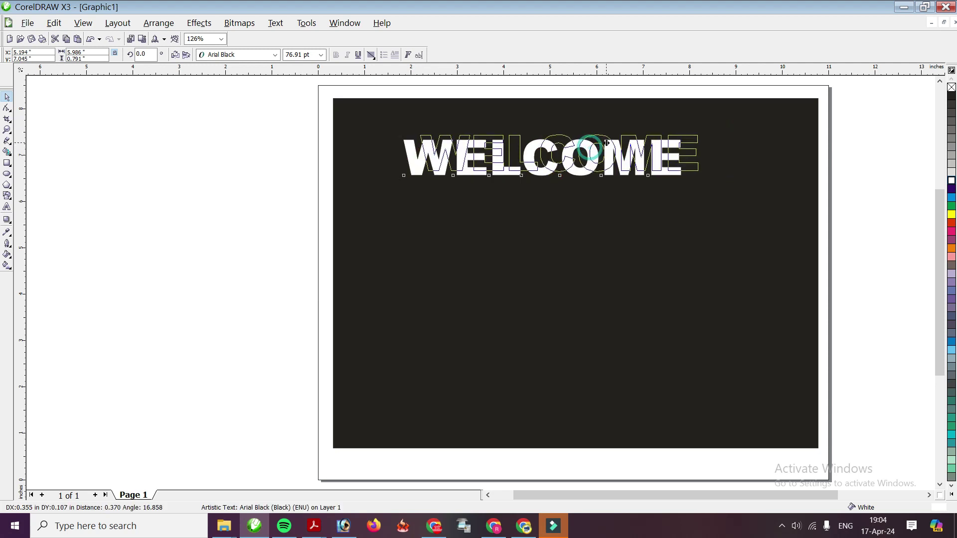
Step: Adjust the WELCOME text to about 6.06 by 0.91 in and nudge it toward the horizontal middle of the rectangle
scroll(564, 171, up, 1)
mouse_move(468, 285)
mouse_down()
mouse_move(466, 300)
mouse_move(468, 291)
mouse_up()
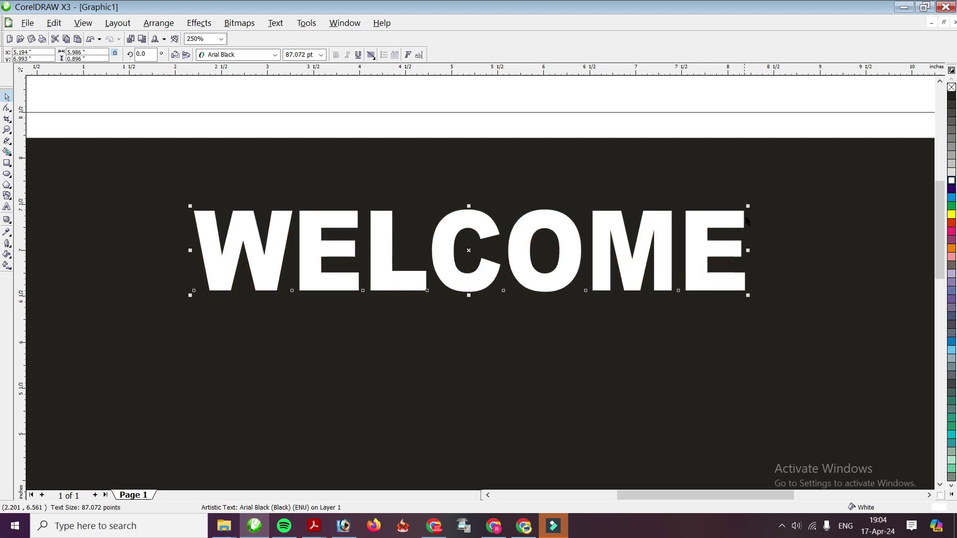
drag(748, 206, 753, 201)
scroll(454, 293, down, 1)
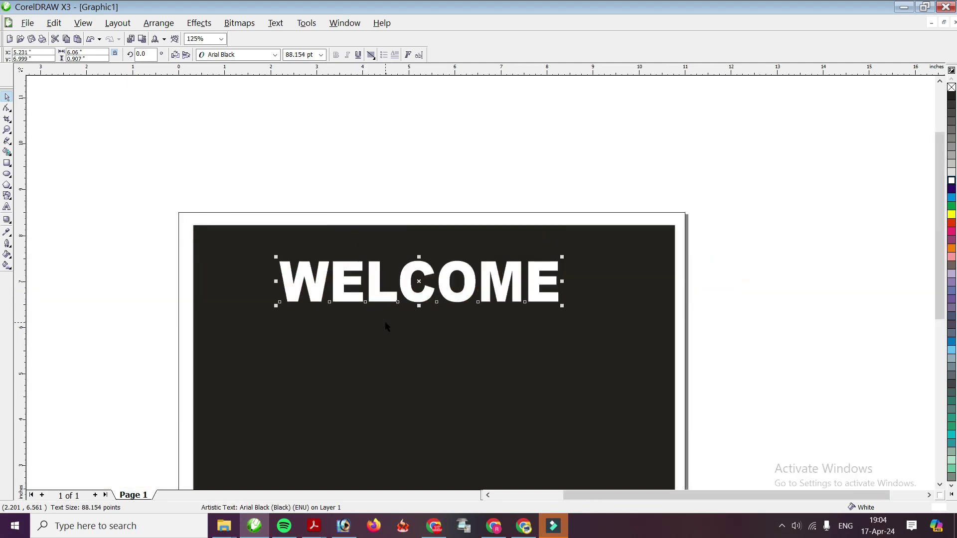
scroll(482, 284, down, 1)
scroll(483, 282, up, 2)
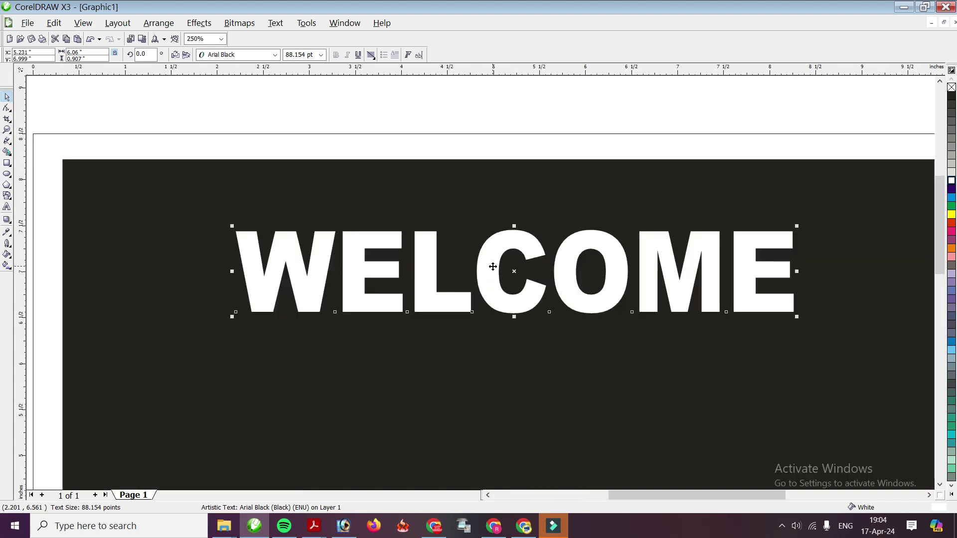
drag(492, 266, 499, 263)
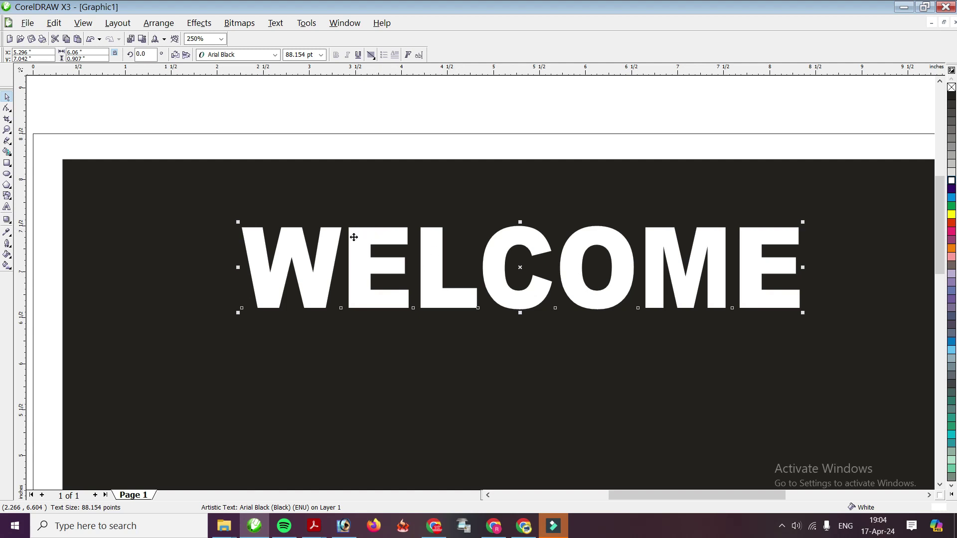
Step: Copy the WELCOME text and place a vertically mirrored duplicate directly beneath the original
click(29, 23)
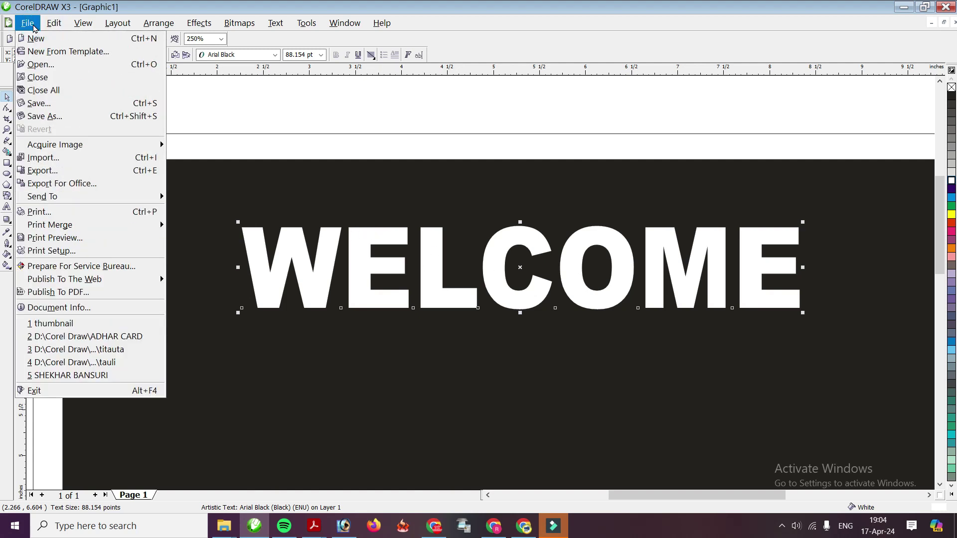
mouse_move(54, 23)
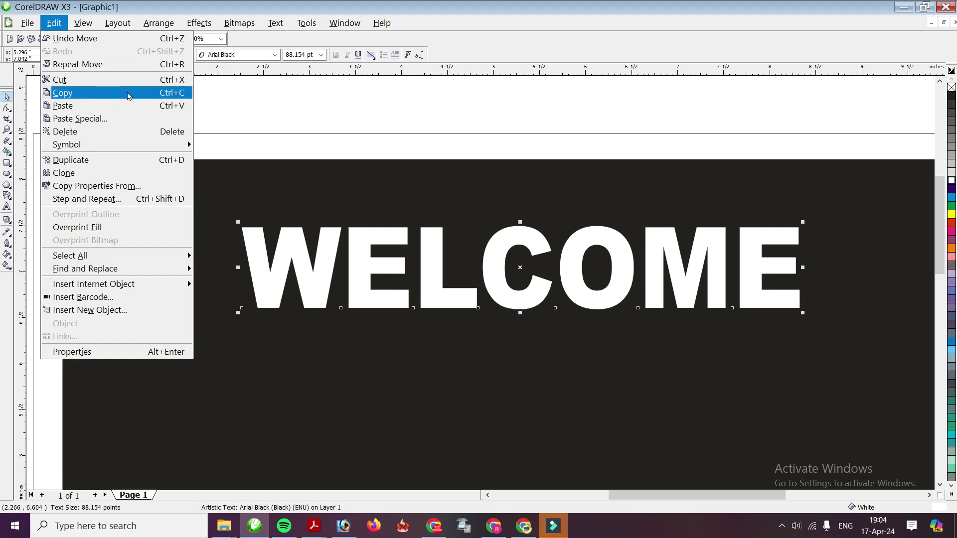
click(167, 95)
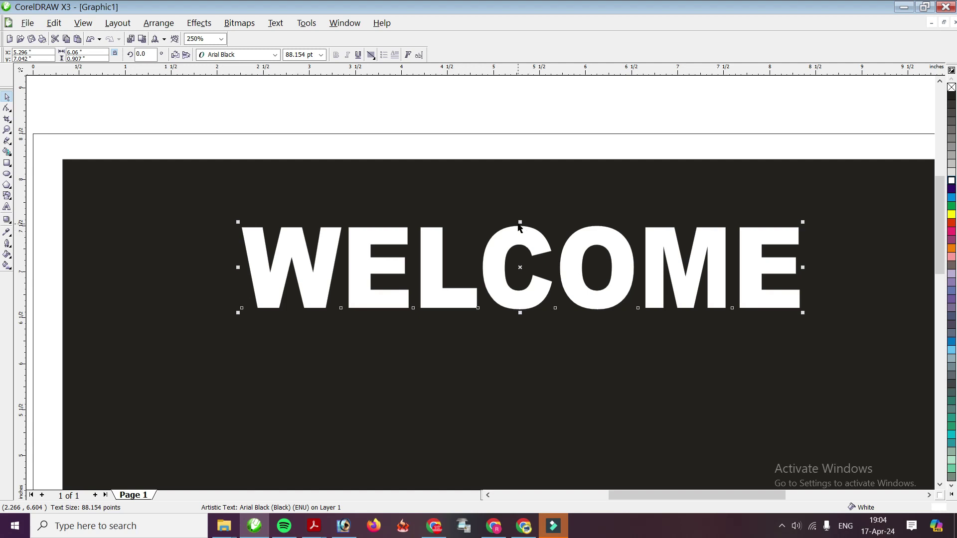
drag(520, 222, 508, 344)
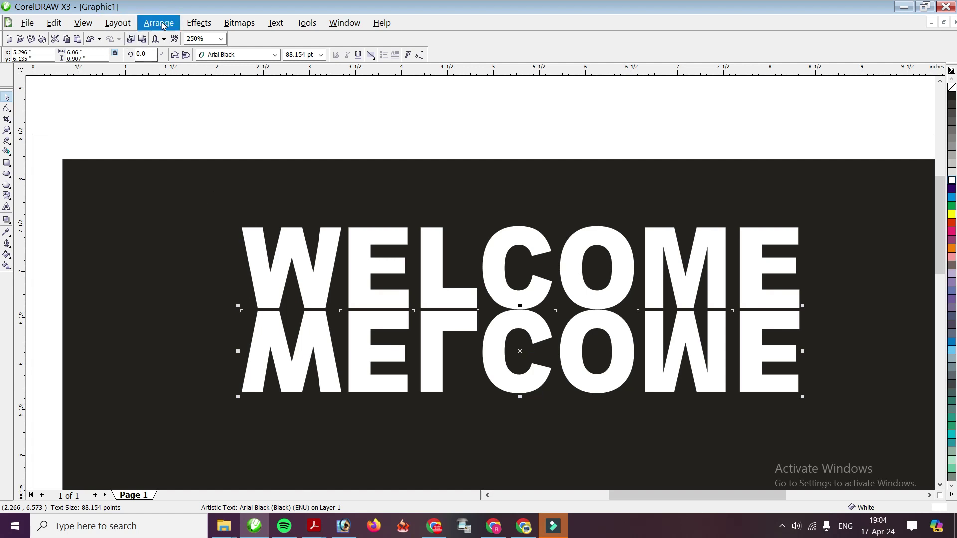
Step: Add perspective to the mirrored text and spread its two lower corners outward to about 9.05 in wide
click(200, 24)
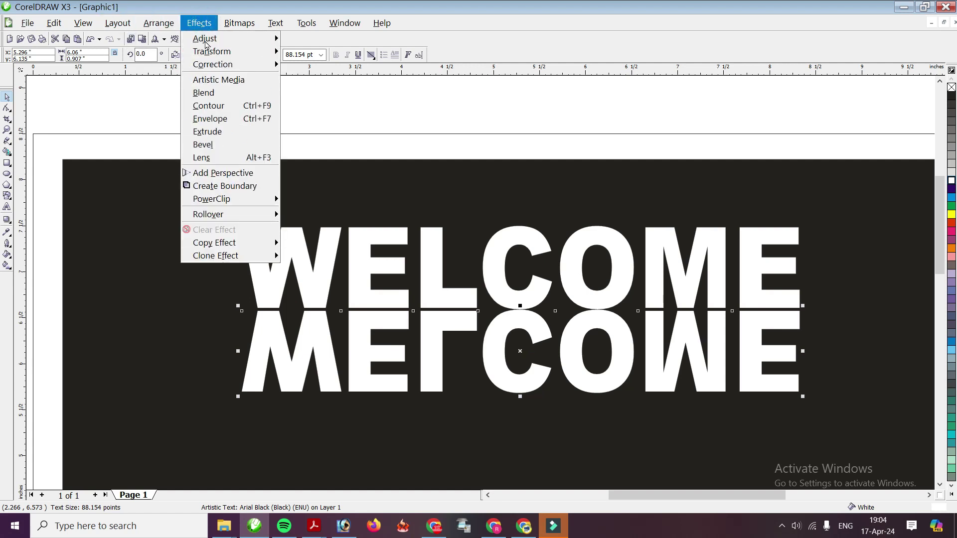
click(221, 181)
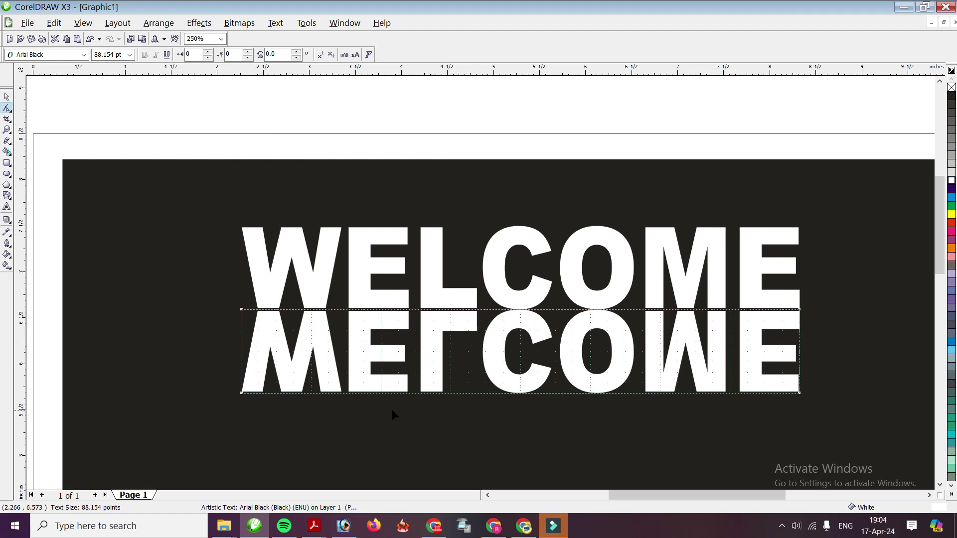
scroll(378, 410, down, 2)
scroll(473, 289, up, 2)
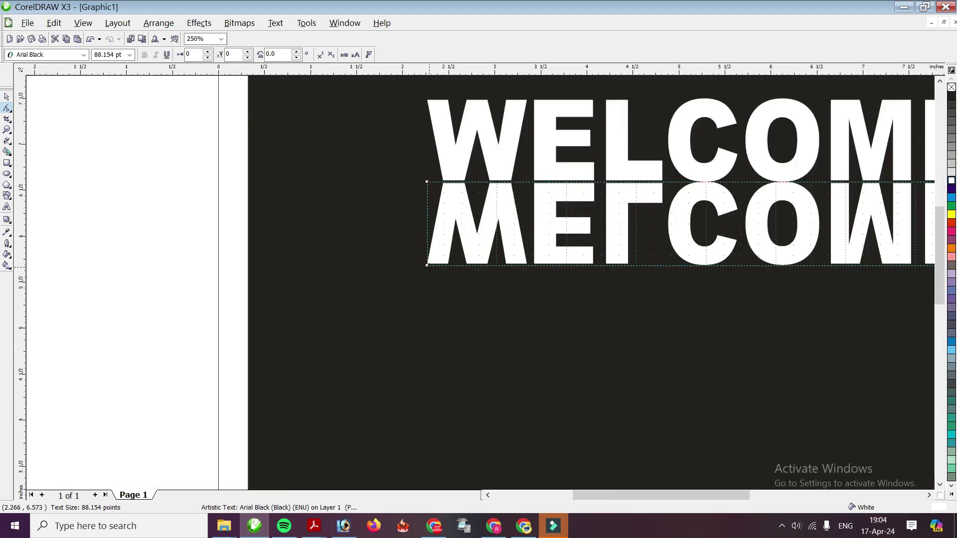
drag(427, 265, 317, 310)
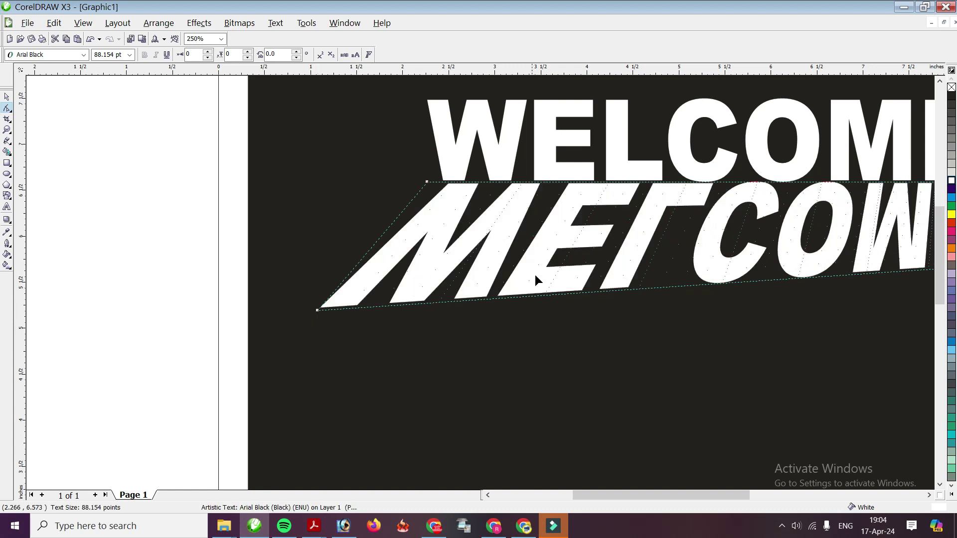
scroll(533, 288, down, 2)
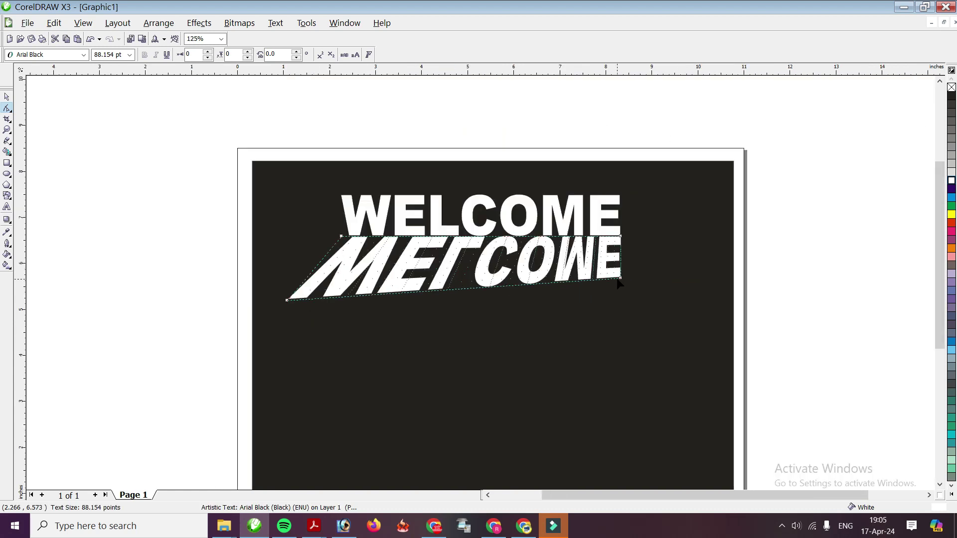
drag(620, 277, 682, 302)
drag(285, 300, 272, 302)
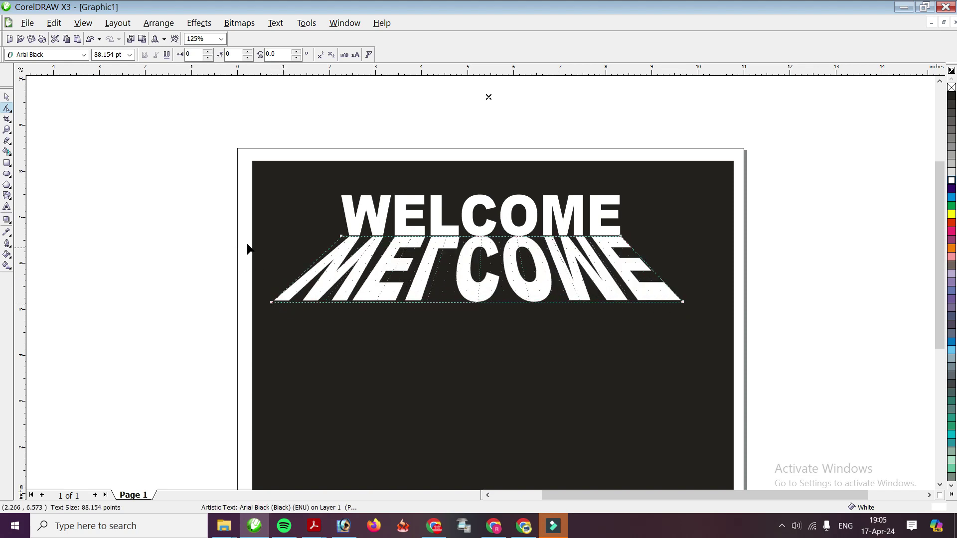
drag(683, 302, 693, 301)
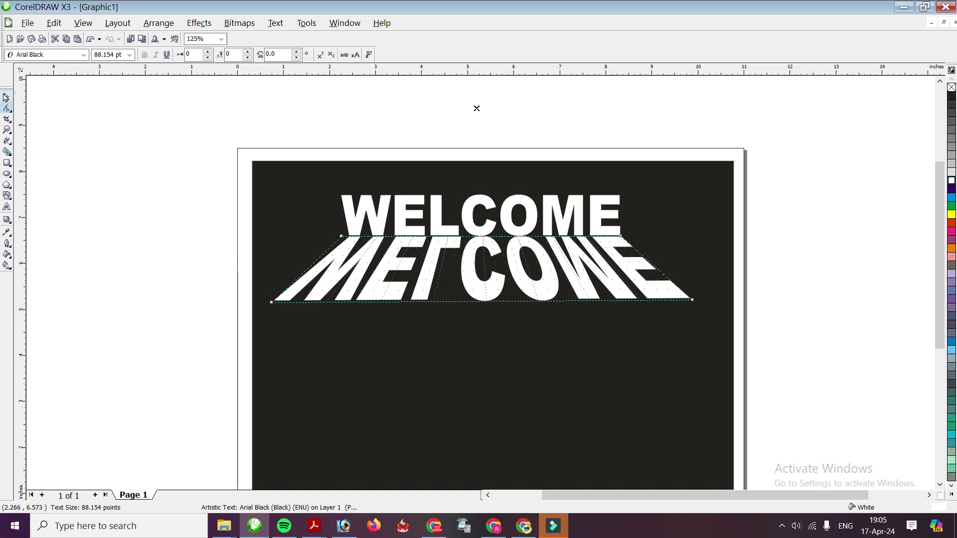
Step: Flatten the mirrored perspective text from its lower edge to about 1 in tall
click(6, 97)
scroll(396, 189, up, 2)
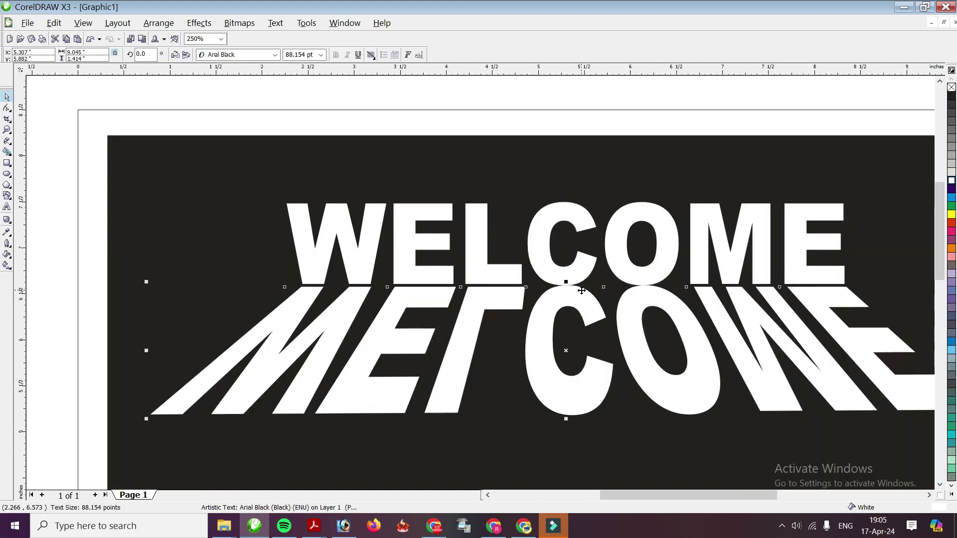
scroll(582, 291, down, 2)
scroll(478, 321, up, 2)
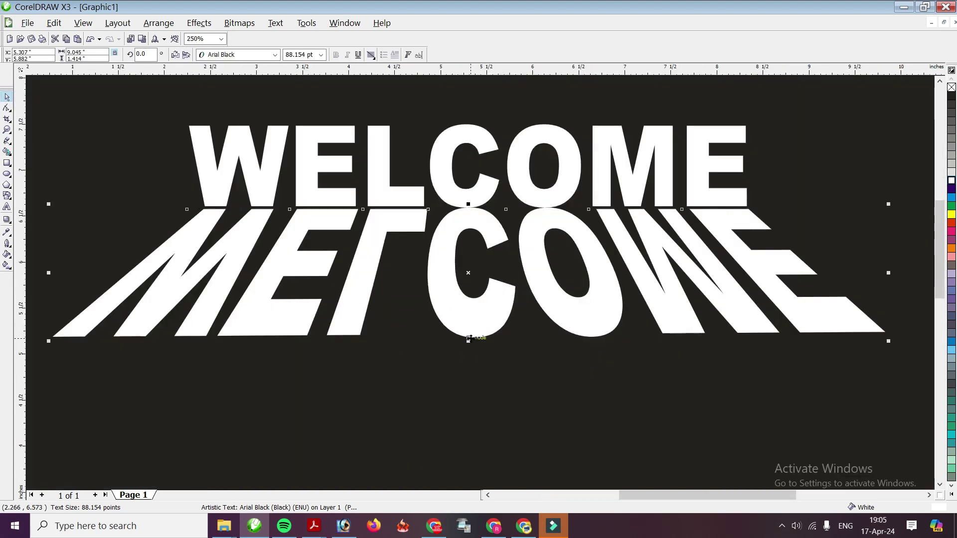
drag(468, 344, 465, 308)
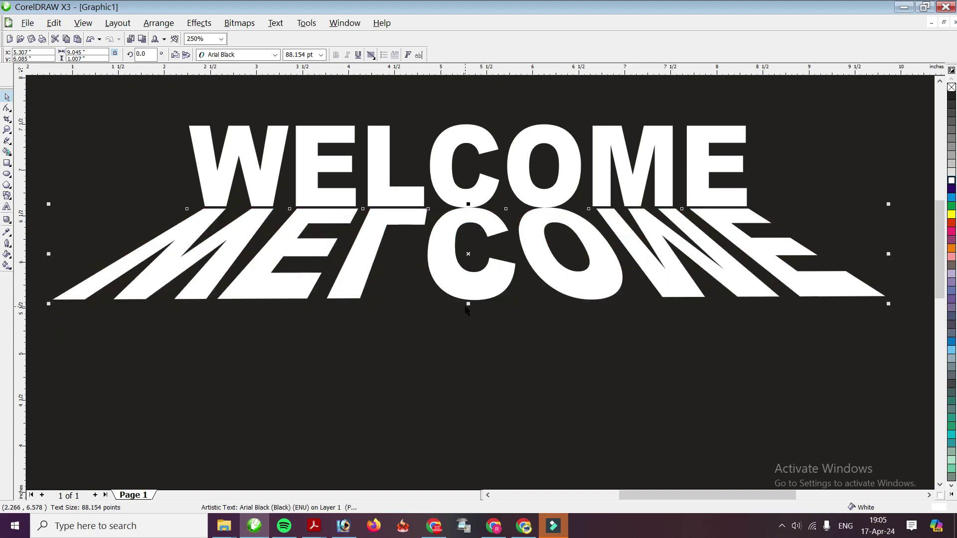
Step: Stretch the upright WELCOME text upward to about 1.35 in tall
scroll(494, 296, down, 2)
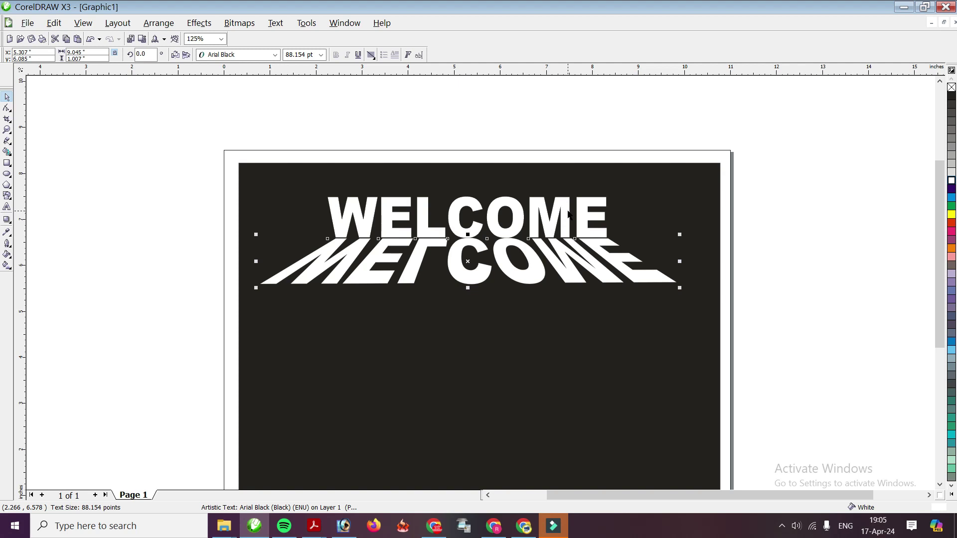
click(501, 211)
drag(467, 192, 467, 173)
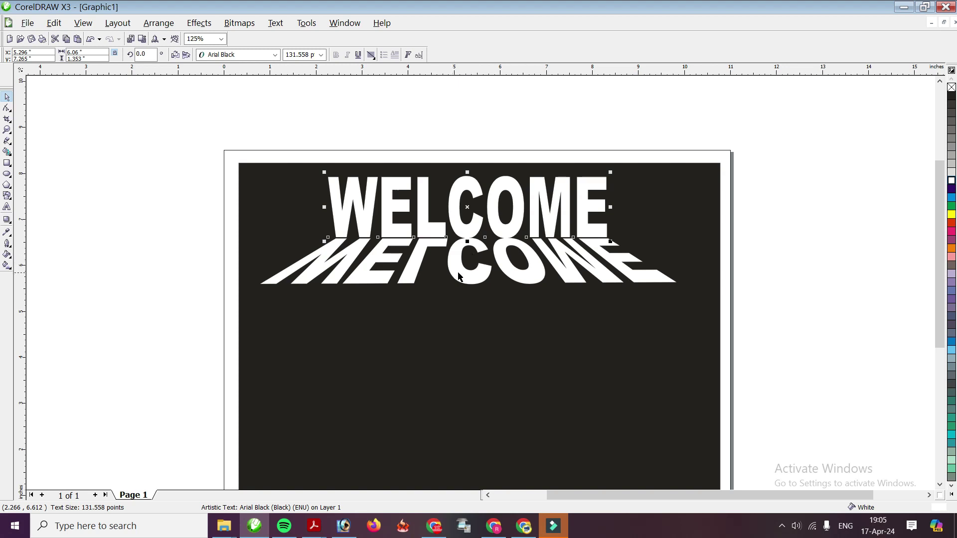
Step: Fill the upright WELCOME text with orange-red, C:1 M:69 Y:76 K:0
scroll(459, 276, up, 2)
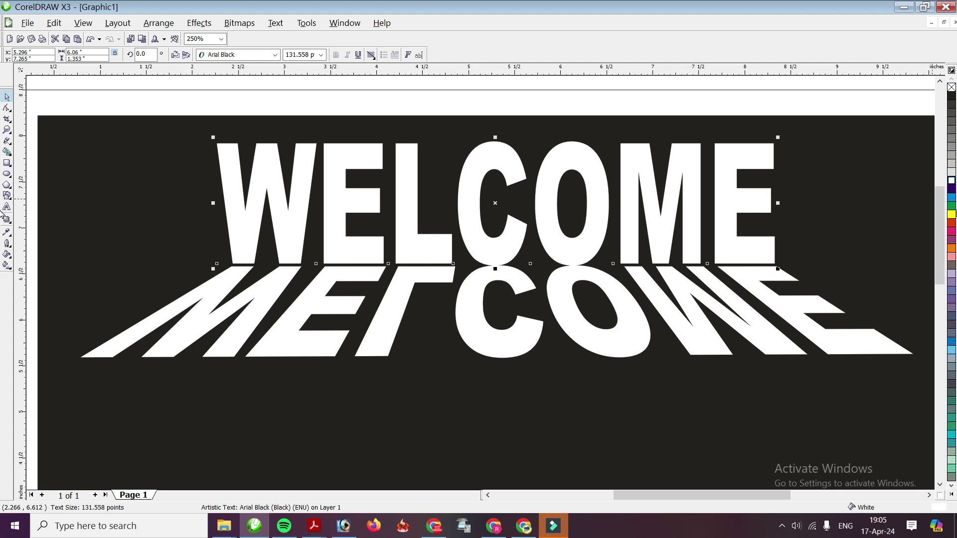
drag(951, 231, 912, 244)
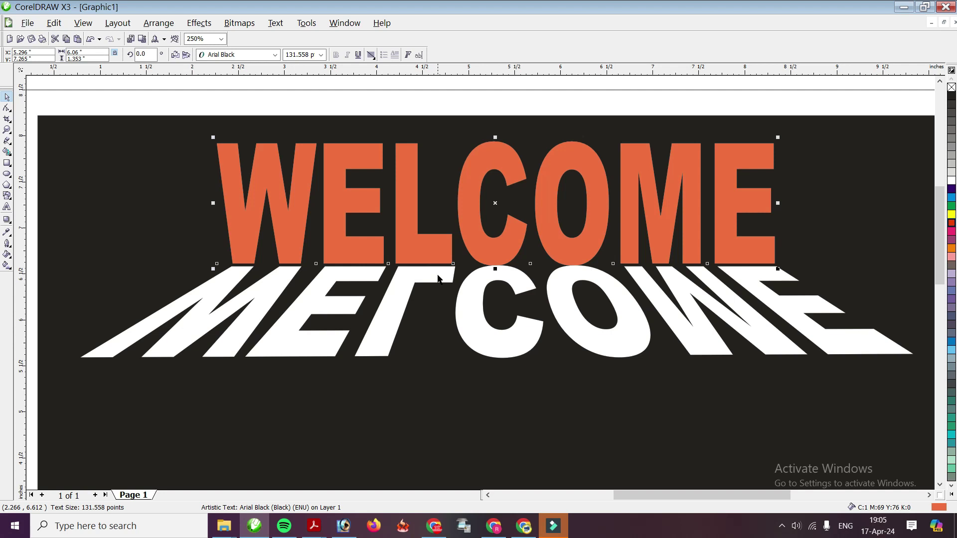
Step: Apply a downward linear fountain fill to the mirrored text with magenta as its end colour
click(467, 306)
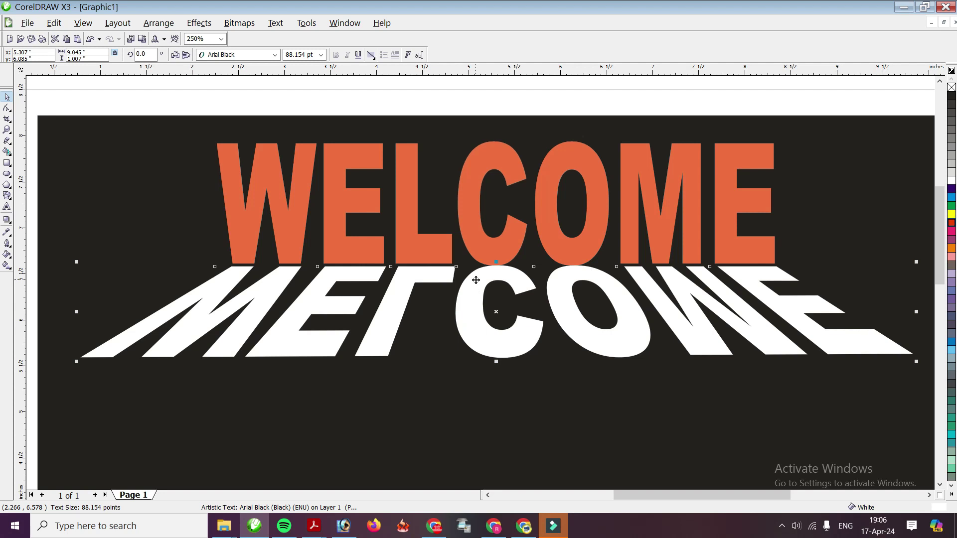
key(h)
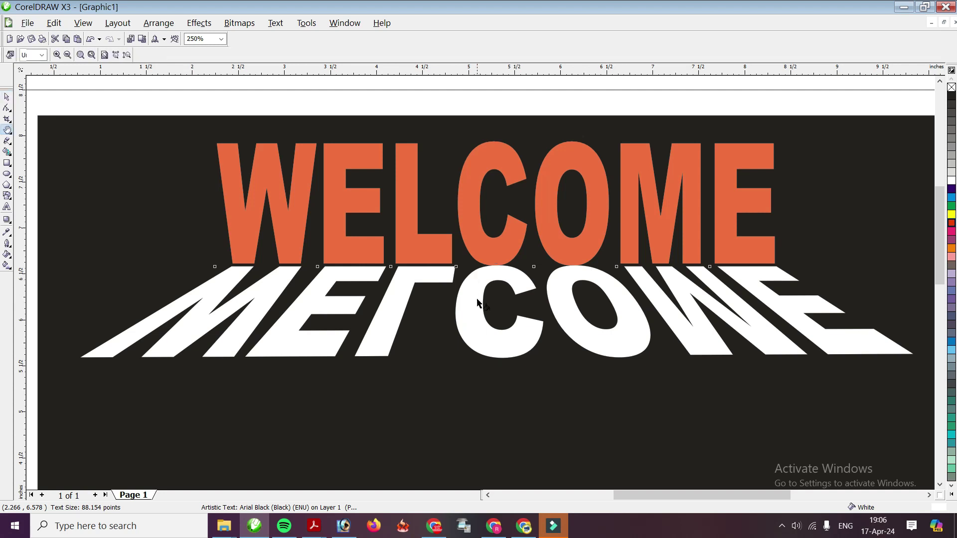
key(g)
drag(474, 283, 474, 331)
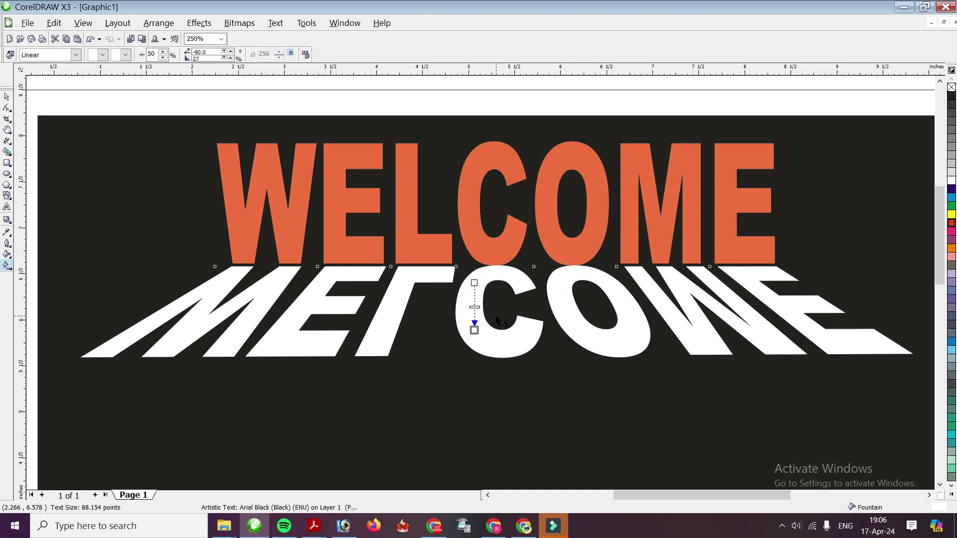
click(7, 97)
click(467, 301)
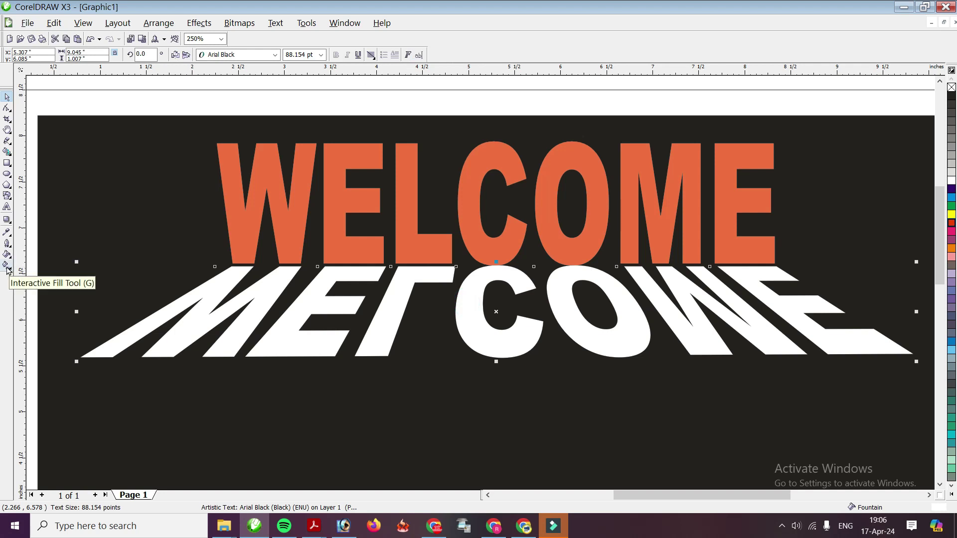
click(7, 269)
drag(475, 283, 475, 330)
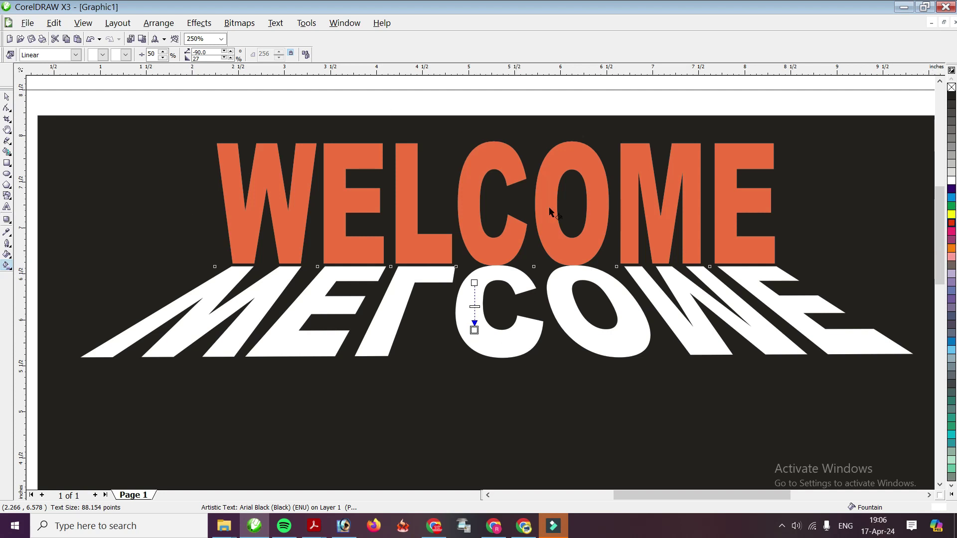
click(126, 54)
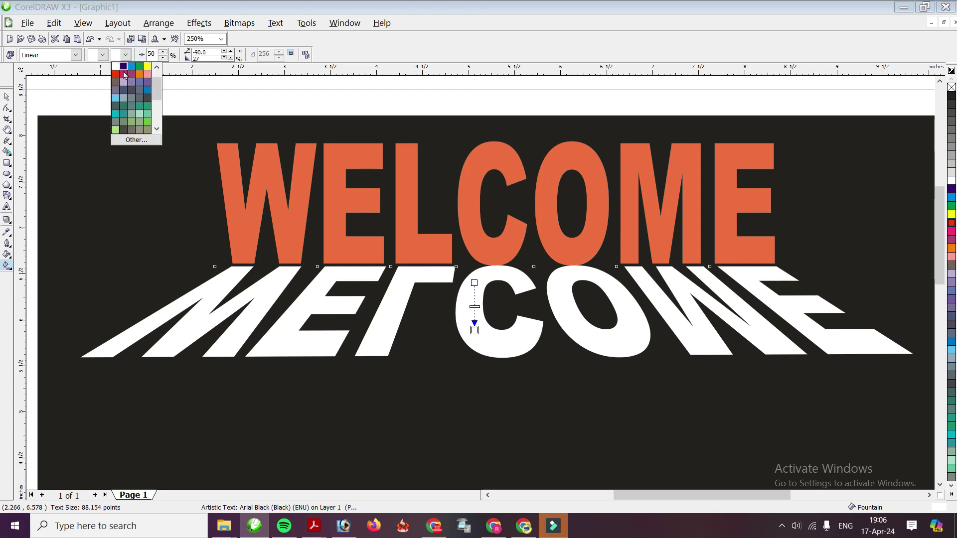
click(123, 74)
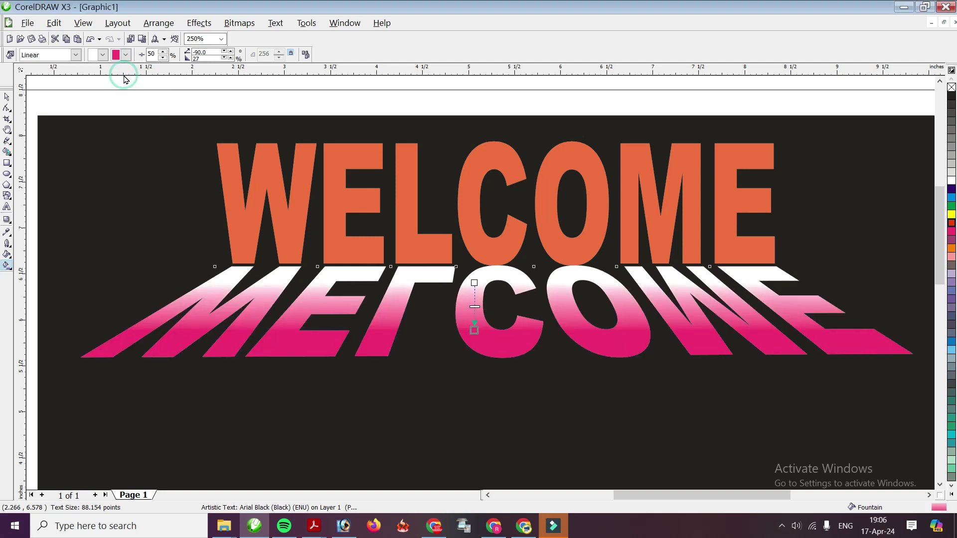
Step: Change the start colour of the mirrored text's fountain fill to light gray
click(102, 54)
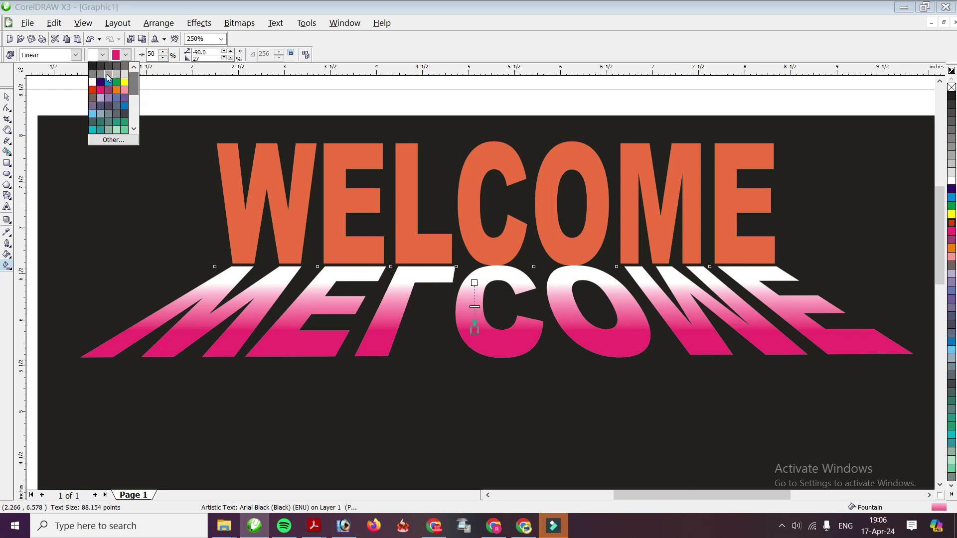
click(102, 68)
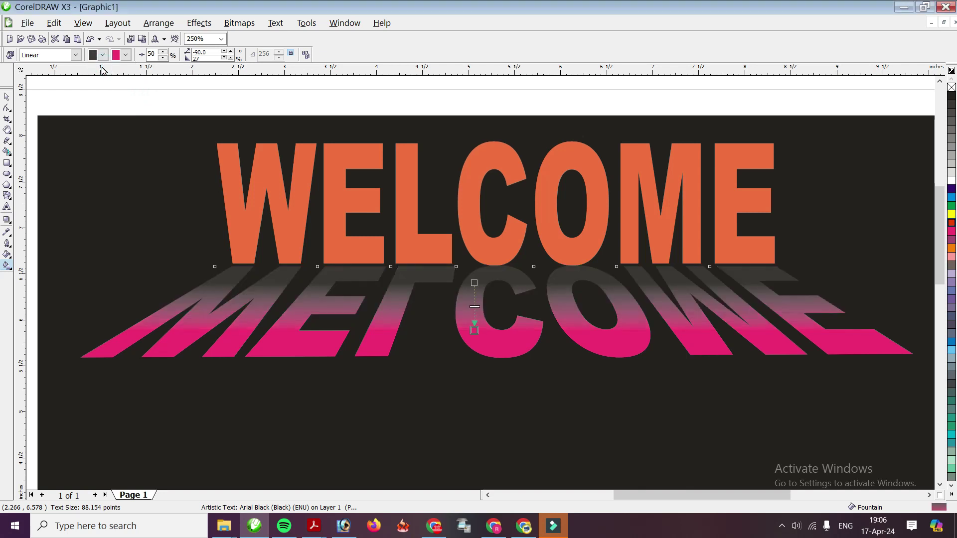
click(103, 55)
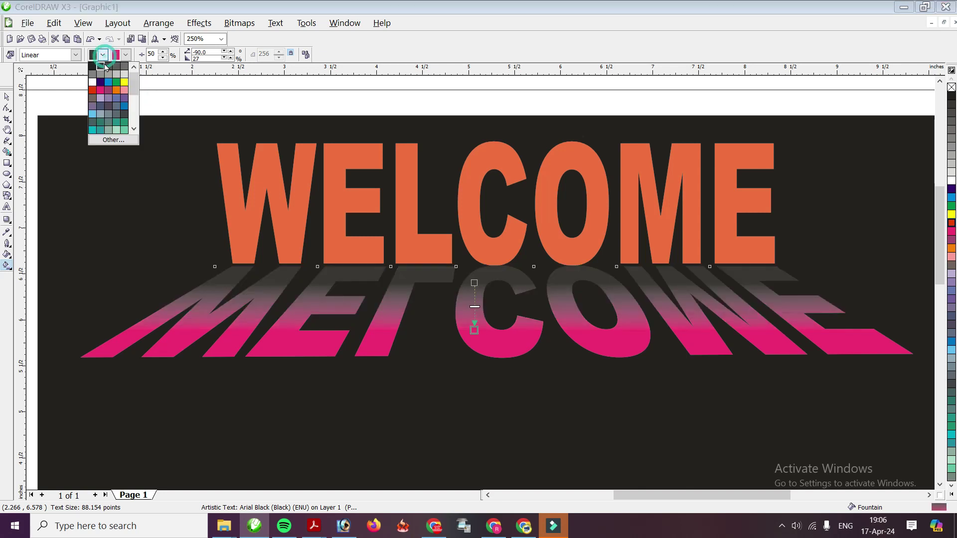
click(113, 75)
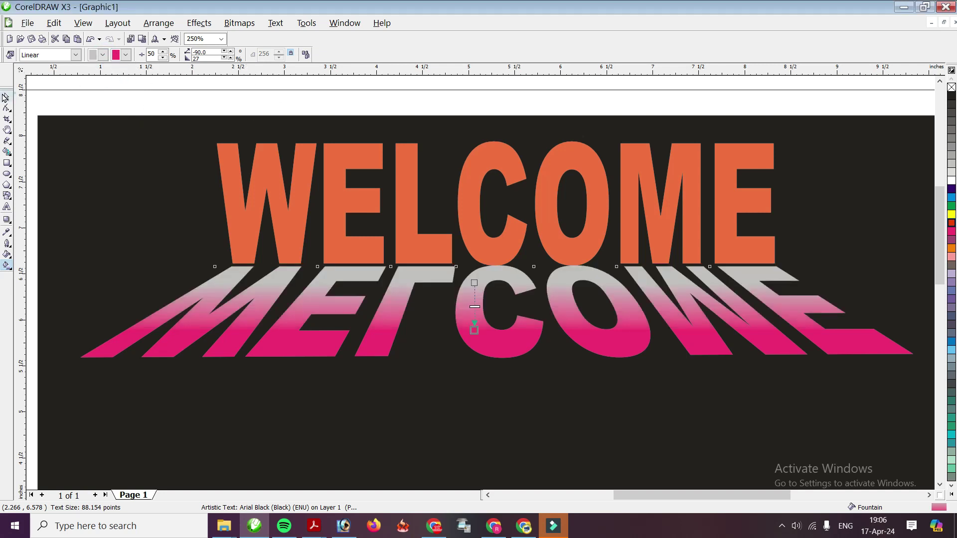
click(7, 96)
Step: Try to skew the mirrored text slightly to the left along its lower edge
scroll(464, 299, down, 1)
scroll(464, 299, up, 1)
click(423, 324)
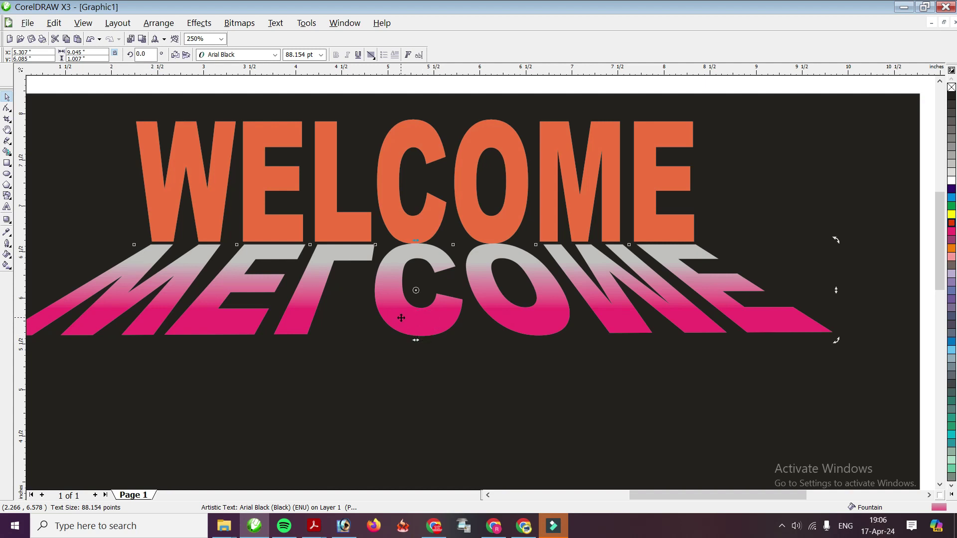
right_click(401, 317)
click(415, 322)
drag(416, 338, 407, 340)
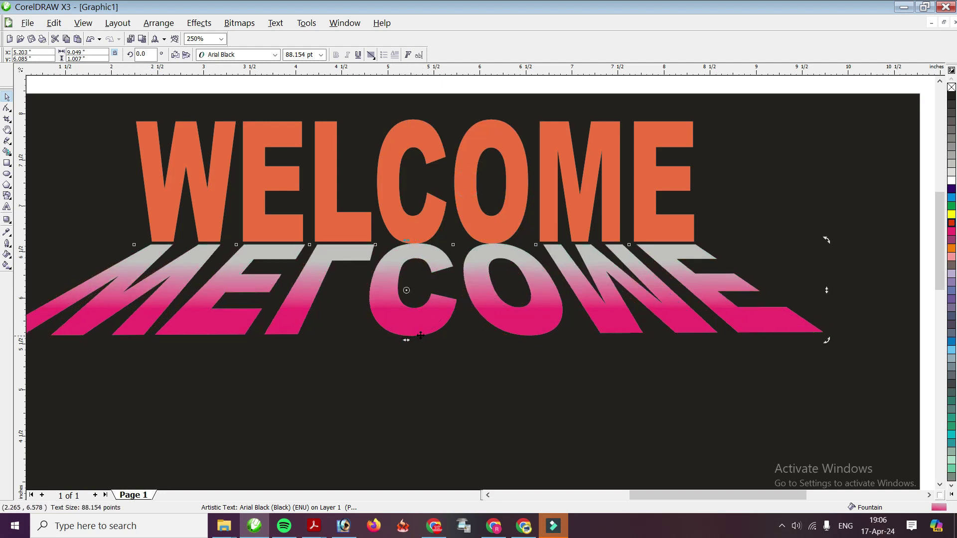
key(ctrl+z)
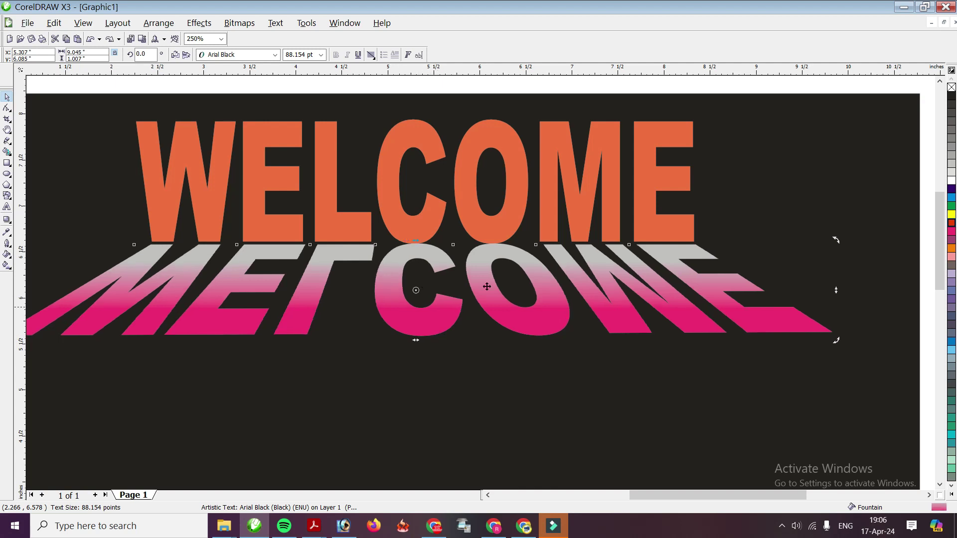
Step: Paste a copy of the mirrored text in place and skew its lower edge slightly to the left
click(27, 23)
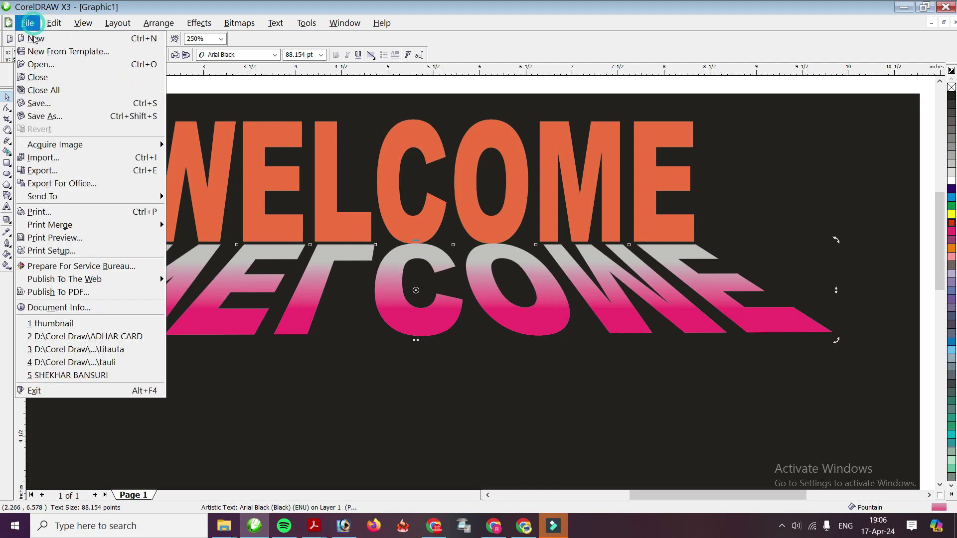
mouse_move(56, 24)
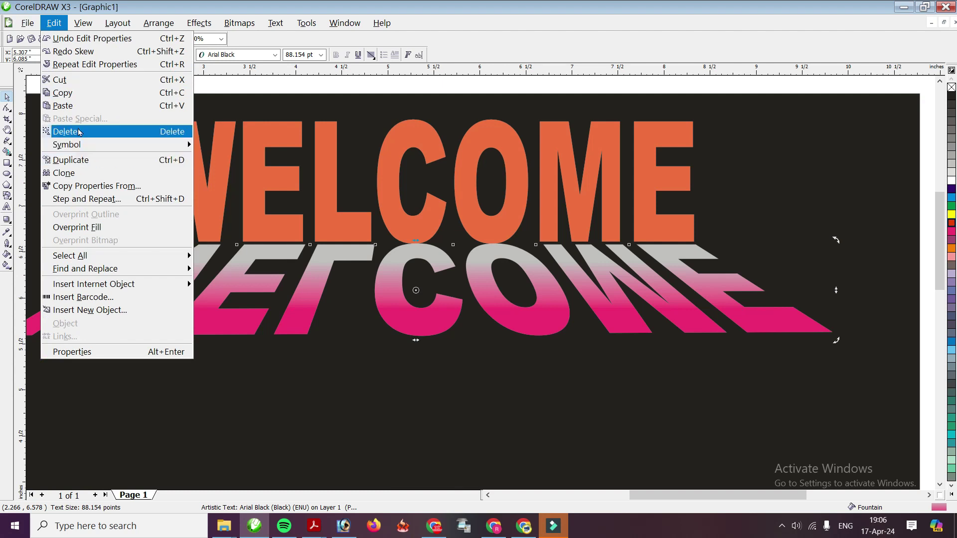
click(87, 106)
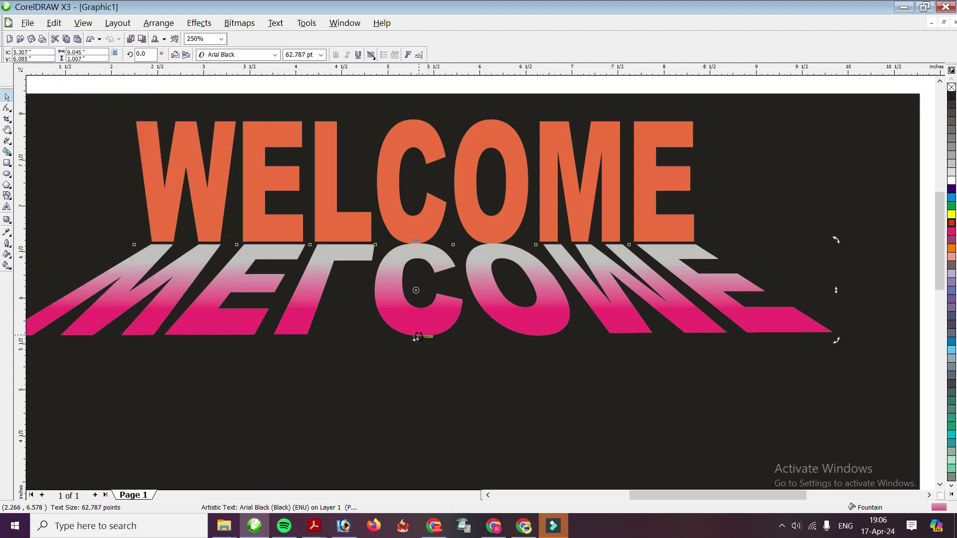
drag(417, 340, 406, 340)
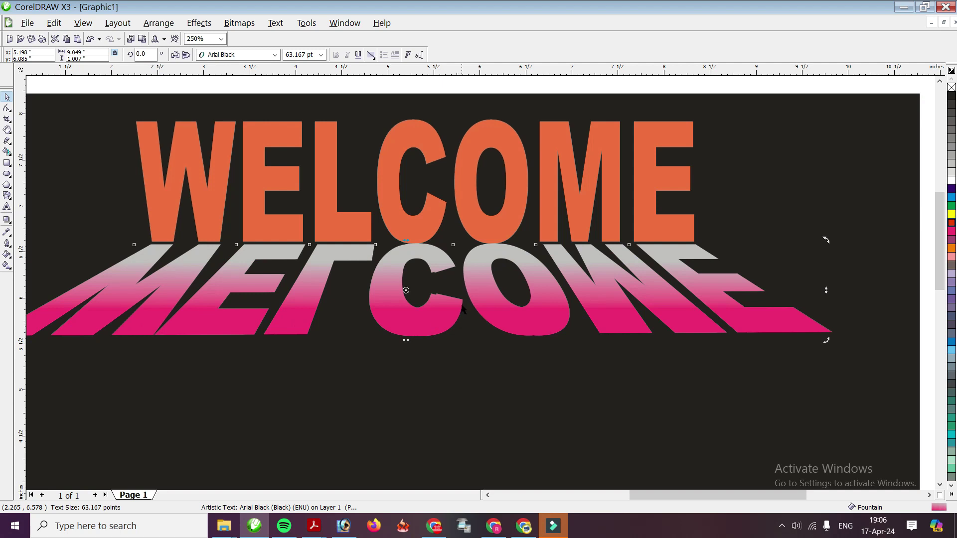
Step: Try yellow, magenta, 30% black and orange fills on the mirrored text behind the skewed copy
scroll(462, 308, up, 2)
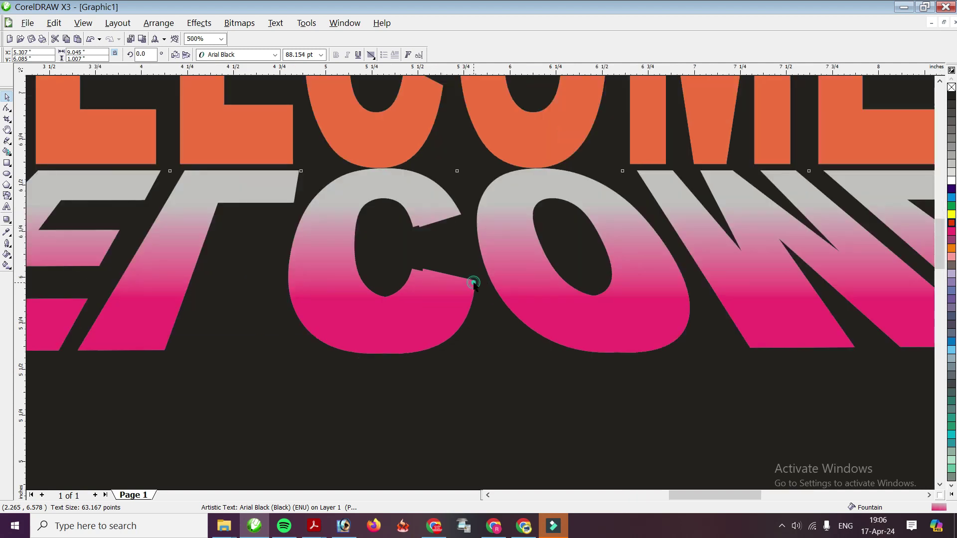
click(949, 215)
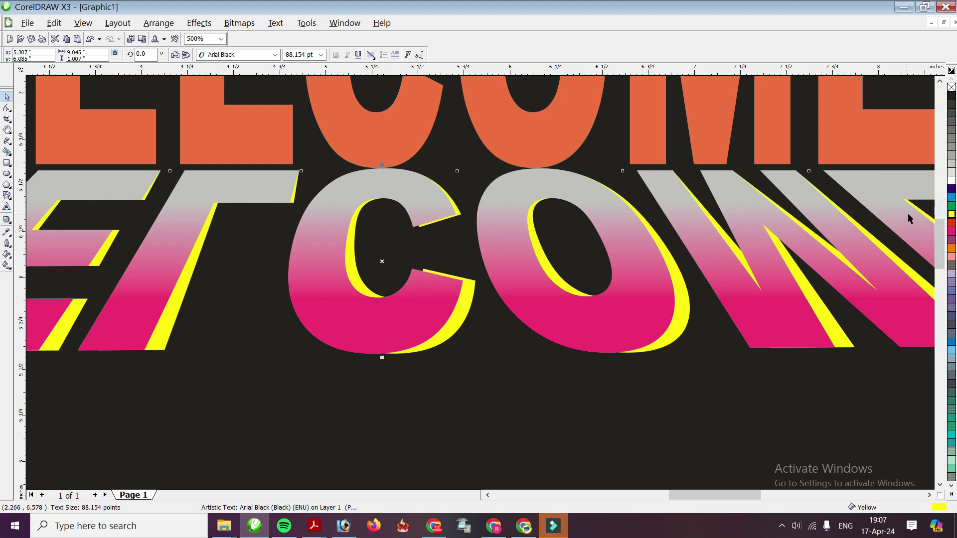
click(950, 232)
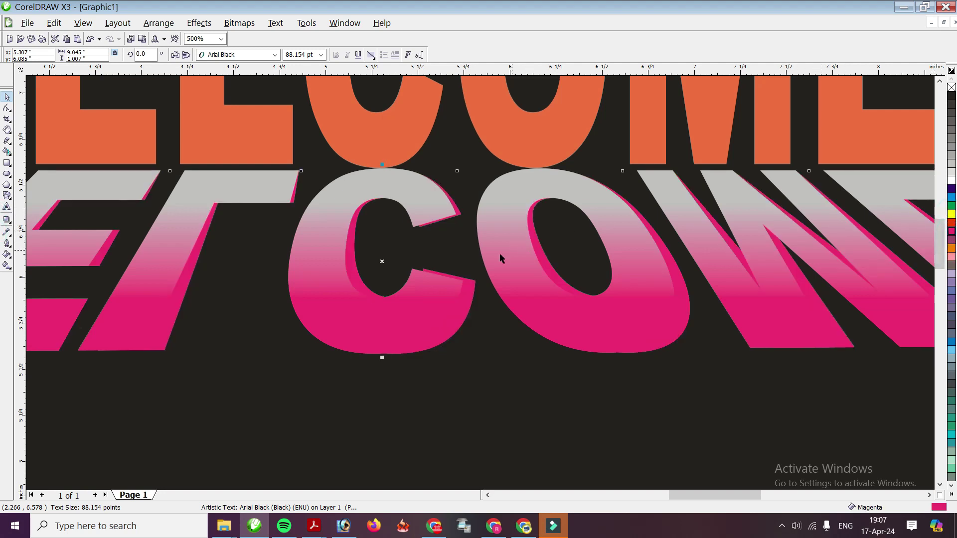
scroll(456, 283, down, 2)
scroll(480, 282, up, 2)
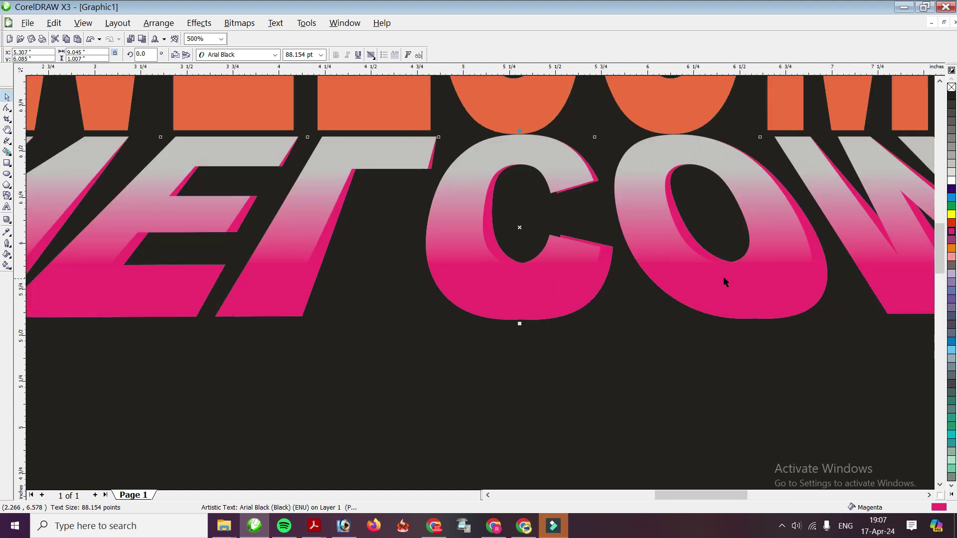
click(952, 172)
click(953, 160)
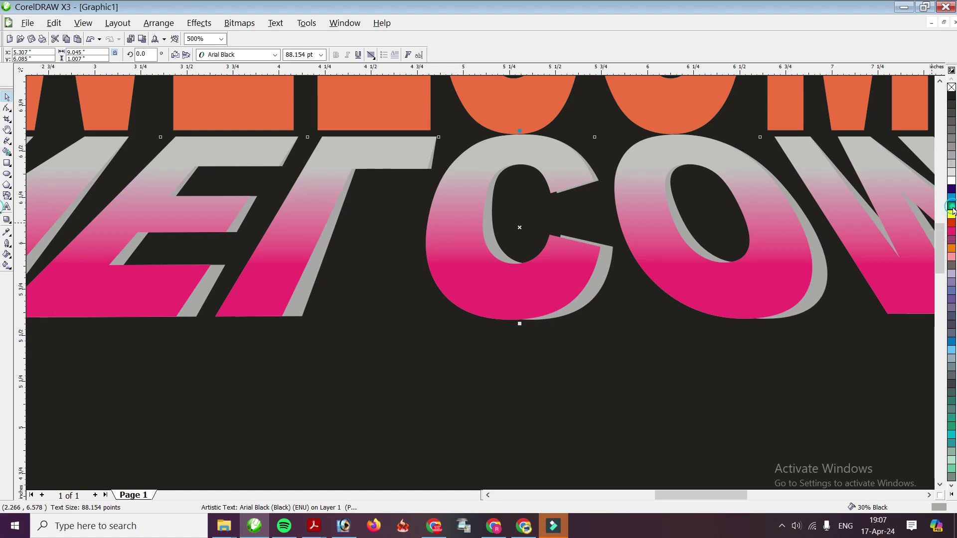
click(952, 206)
click(951, 231)
click(952, 222)
click(951, 249)
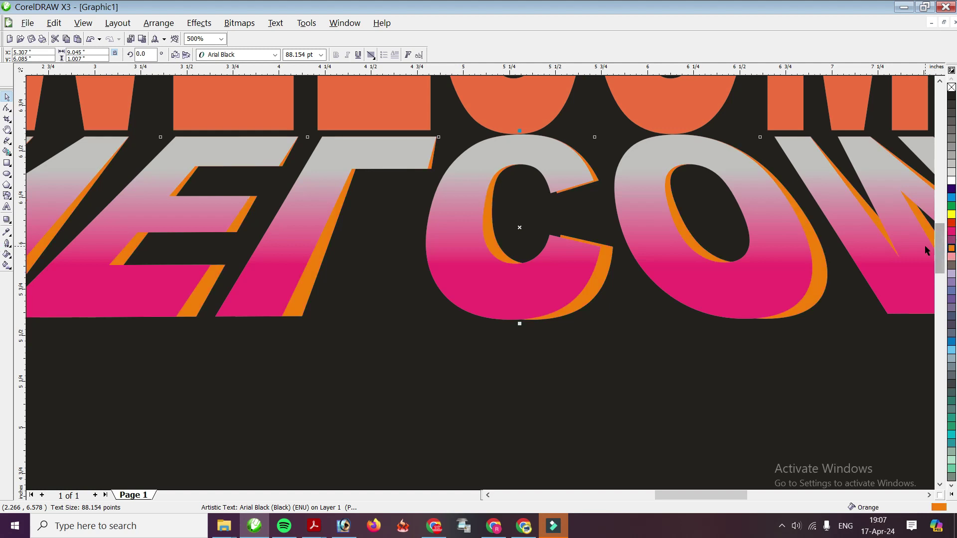
Step: Fill the mirrored text behind the skewed gradient copy with white
click(952, 181)
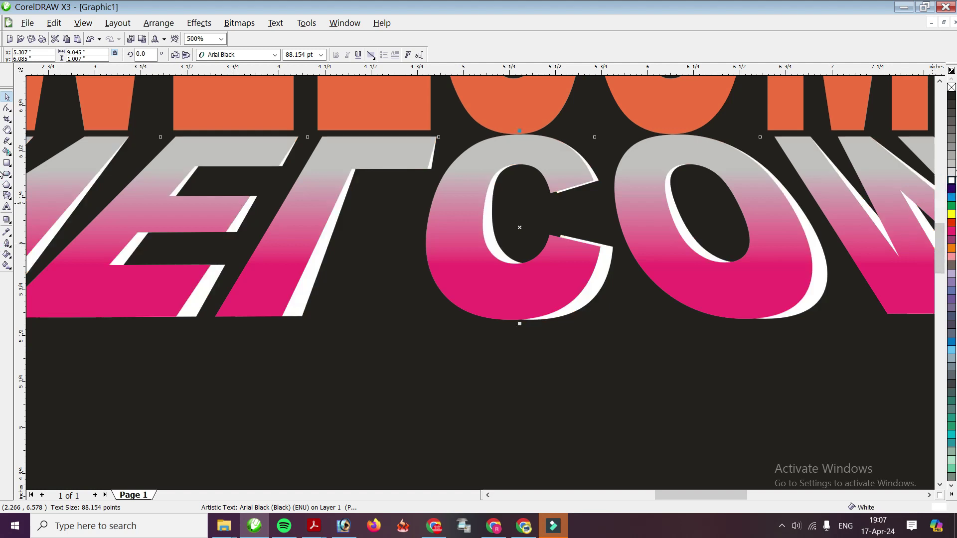
scroll(480, 283, down, 1)
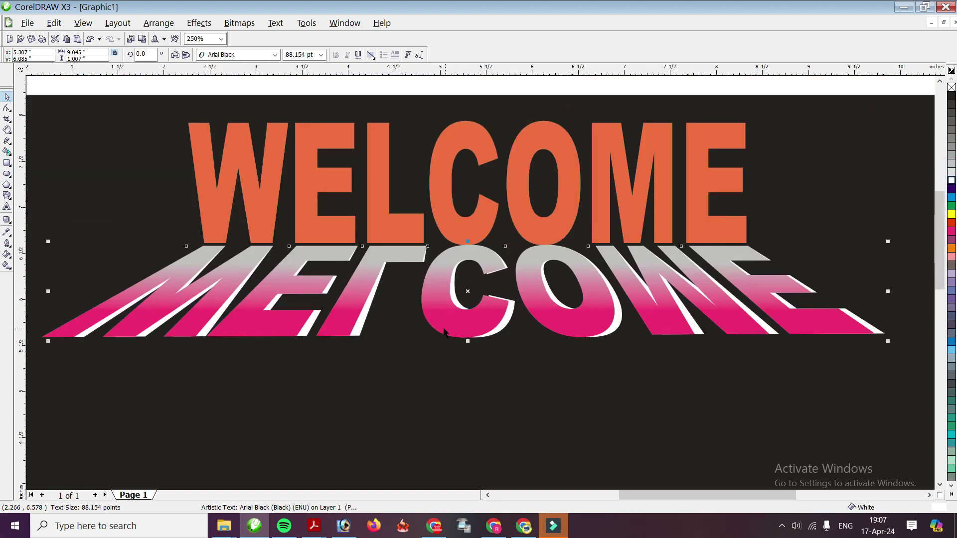
Step: Shorten the front gradient copy of the mirrored text to about 0.945 in tall, exposing a white lower edge
scroll(452, 333, up, 2)
click(509, 288)
mouse_move(525, 301)
mouse_down()
mouse_move(542, 299)
mouse_move(519, 297)
mouse_up()
scroll(519, 297, down, 2)
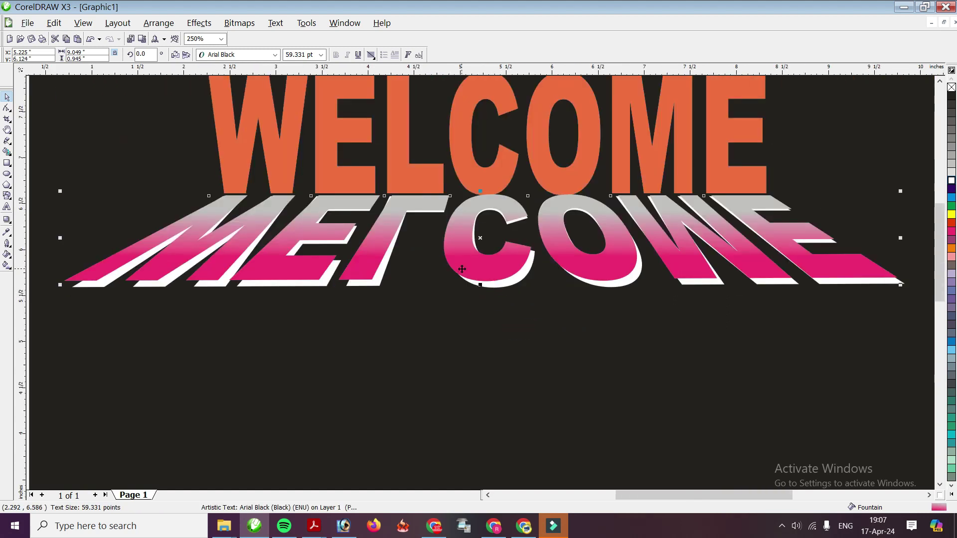
scroll(460, 267, up, 1)
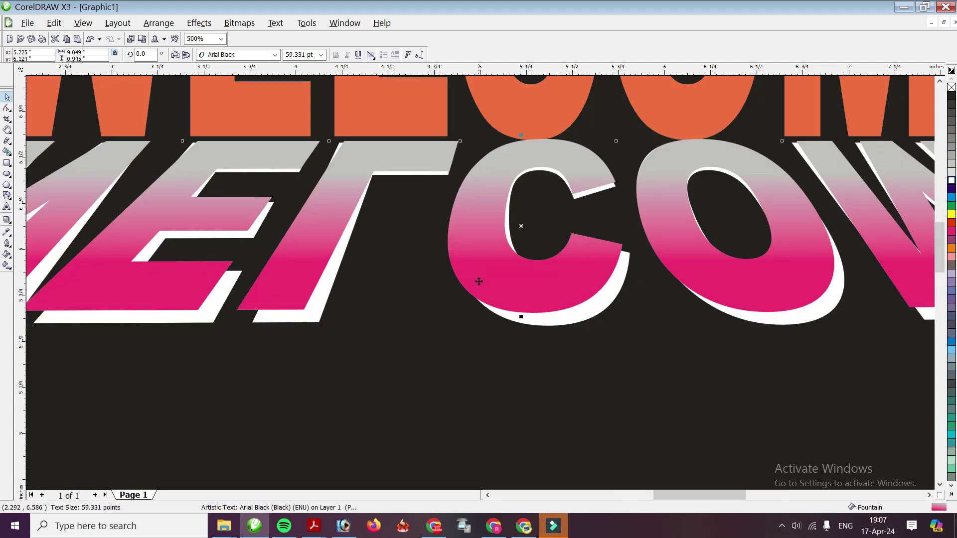
scroll(478, 281, down, 1)
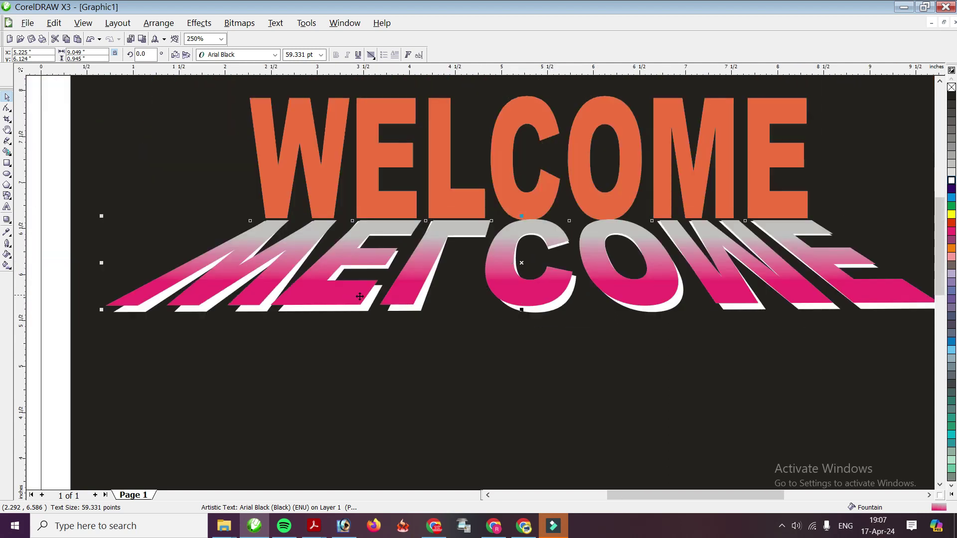
scroll(483, 287, down, 1)
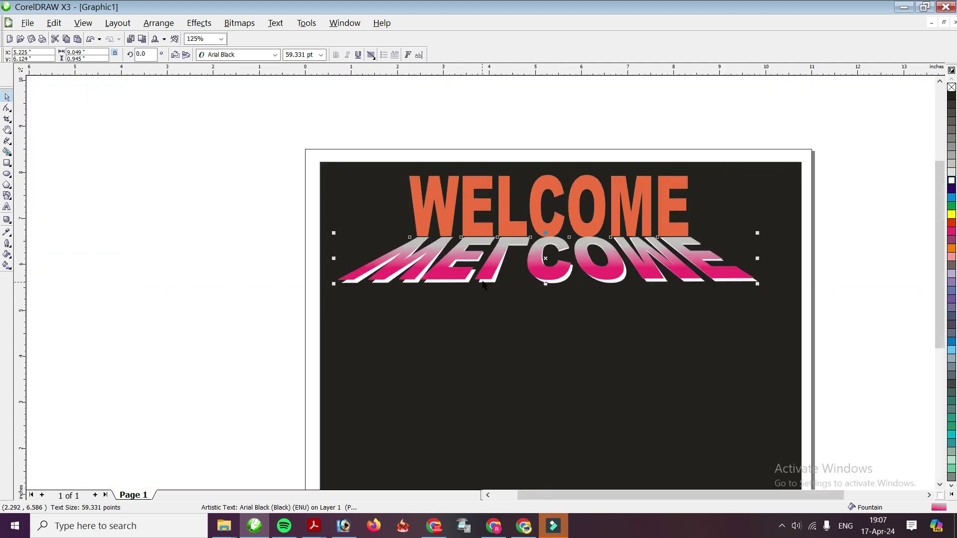
Step: Apply a vertical linear fountain fill to the upright WELCOME text, from orange-red at its base to yellow at its top
click(758, 185)
scroll(470, 275, up, 1)
click(471, 248)
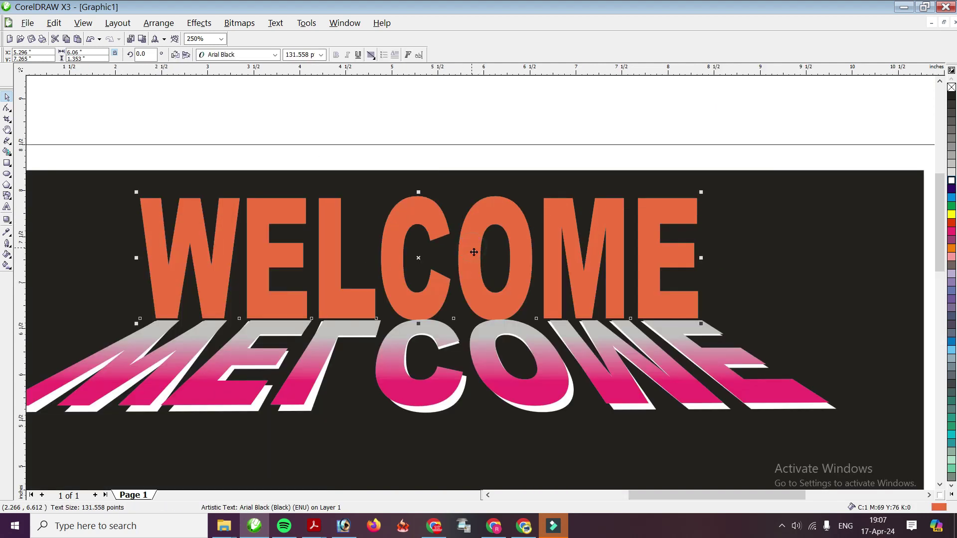
click(7, 265)
drag(330, 295, 329, 217)
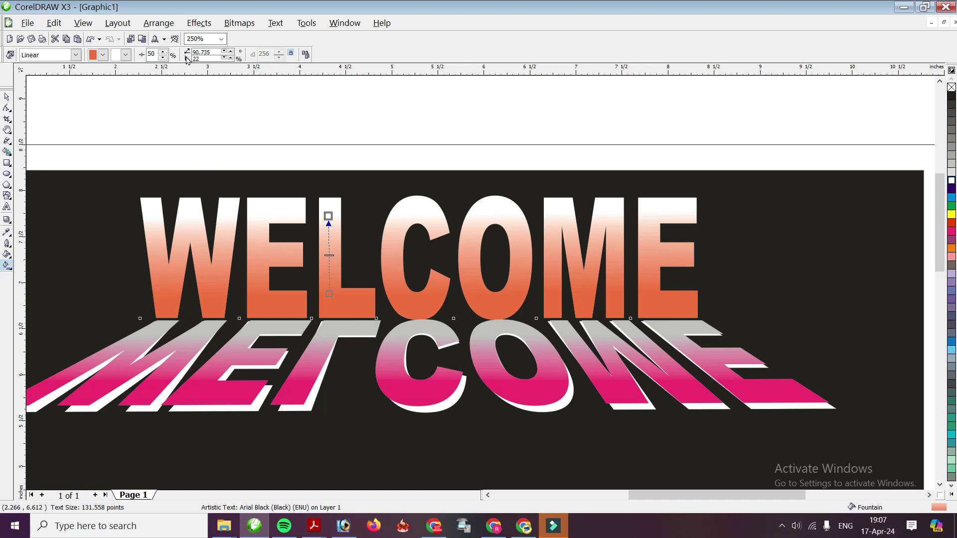
click(125, 54)
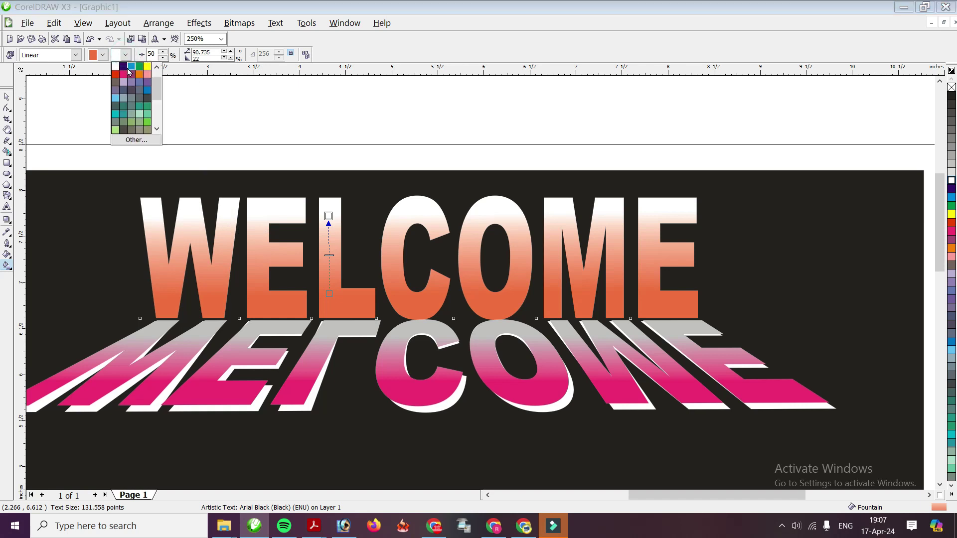
click(147, 67)
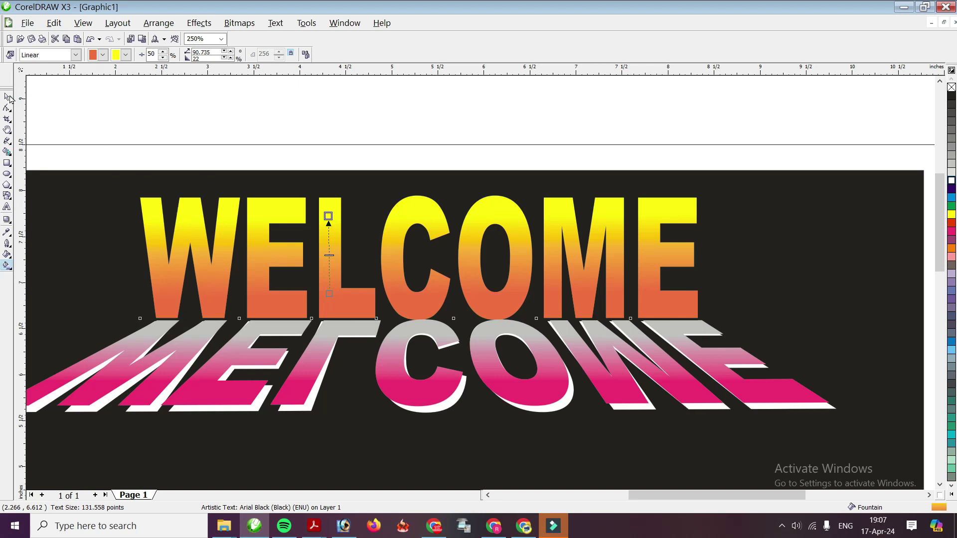
click(7, 98)
scroll(476, 301, down, 2)
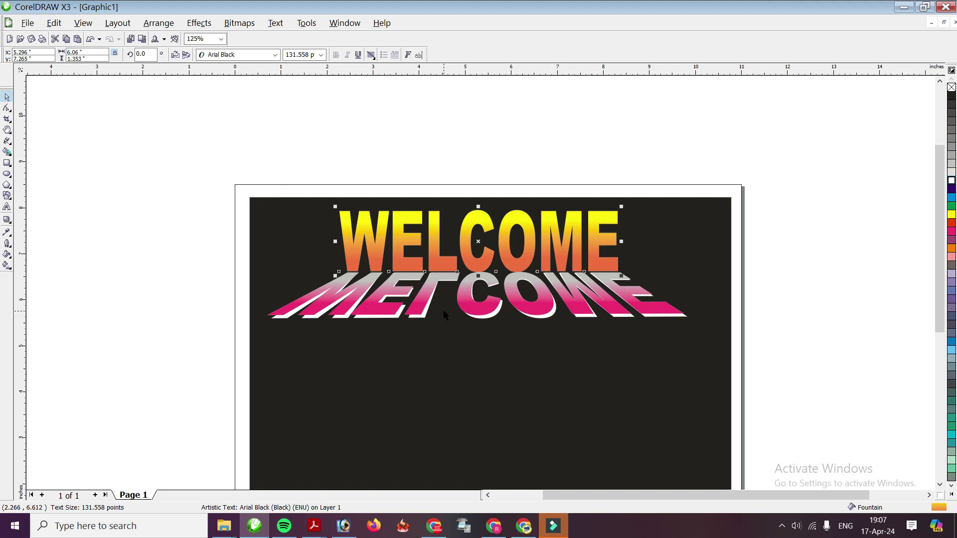
scroll(452, 337, up, 2)
scroll(481, 259, down, 2)
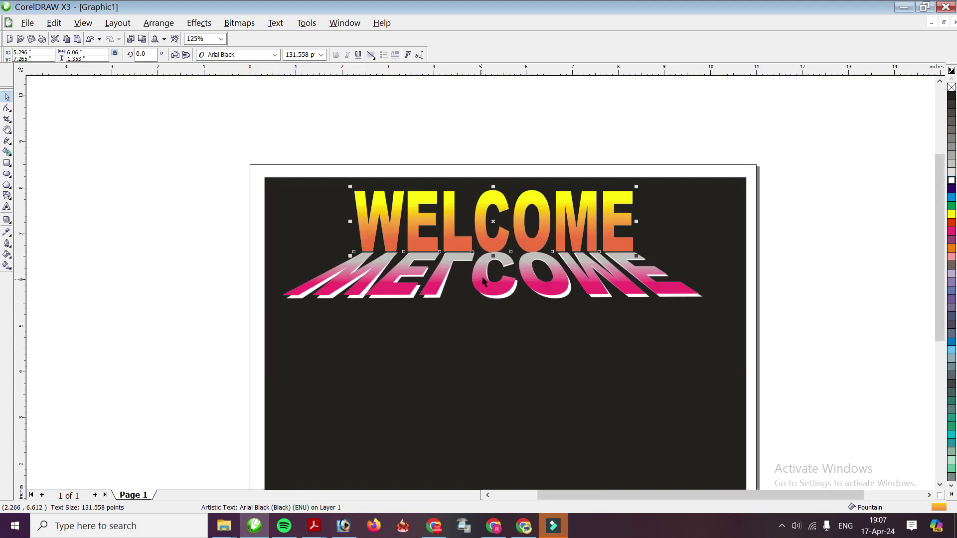